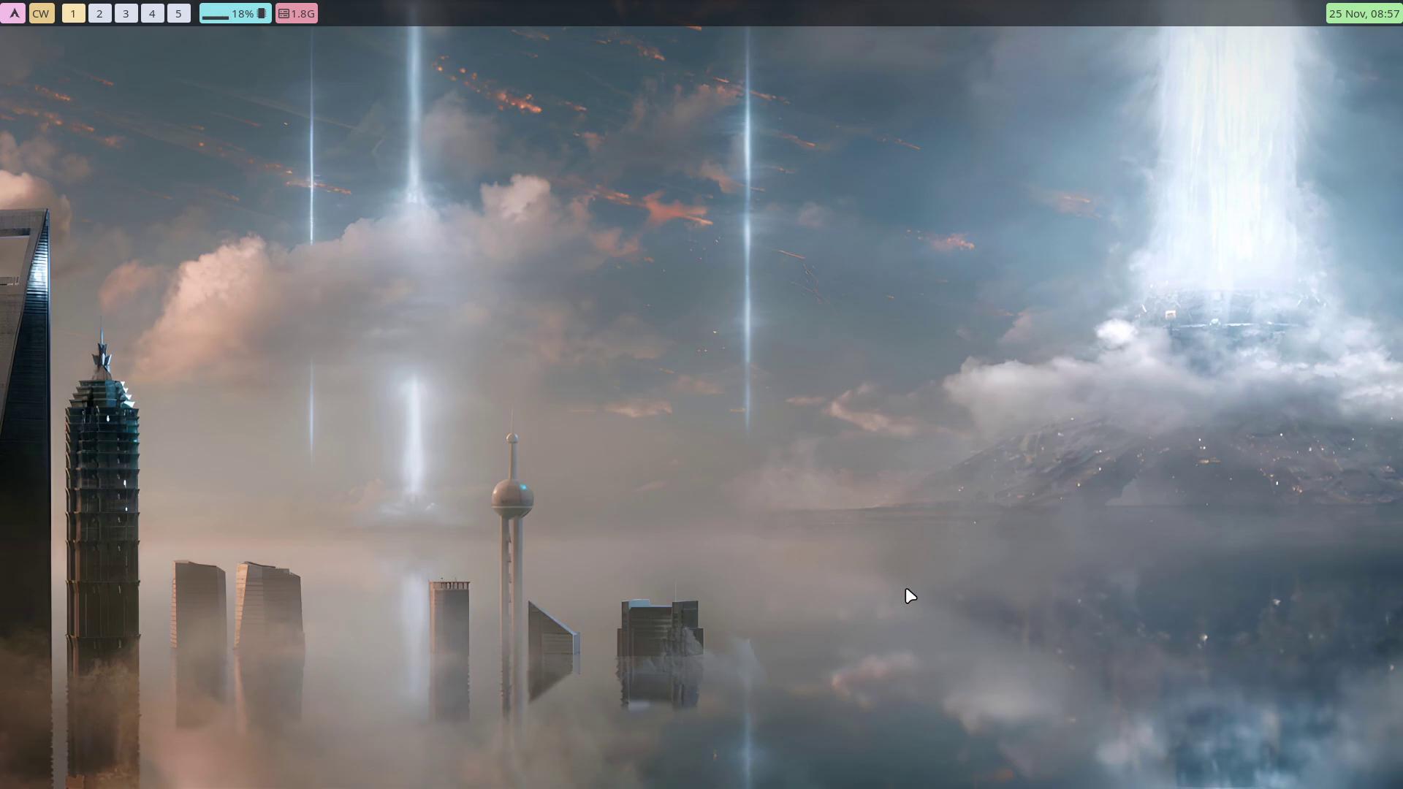
# Run the 'update' system update in a new terminal, then close the terminal.
pyautogui.press('super+Return')
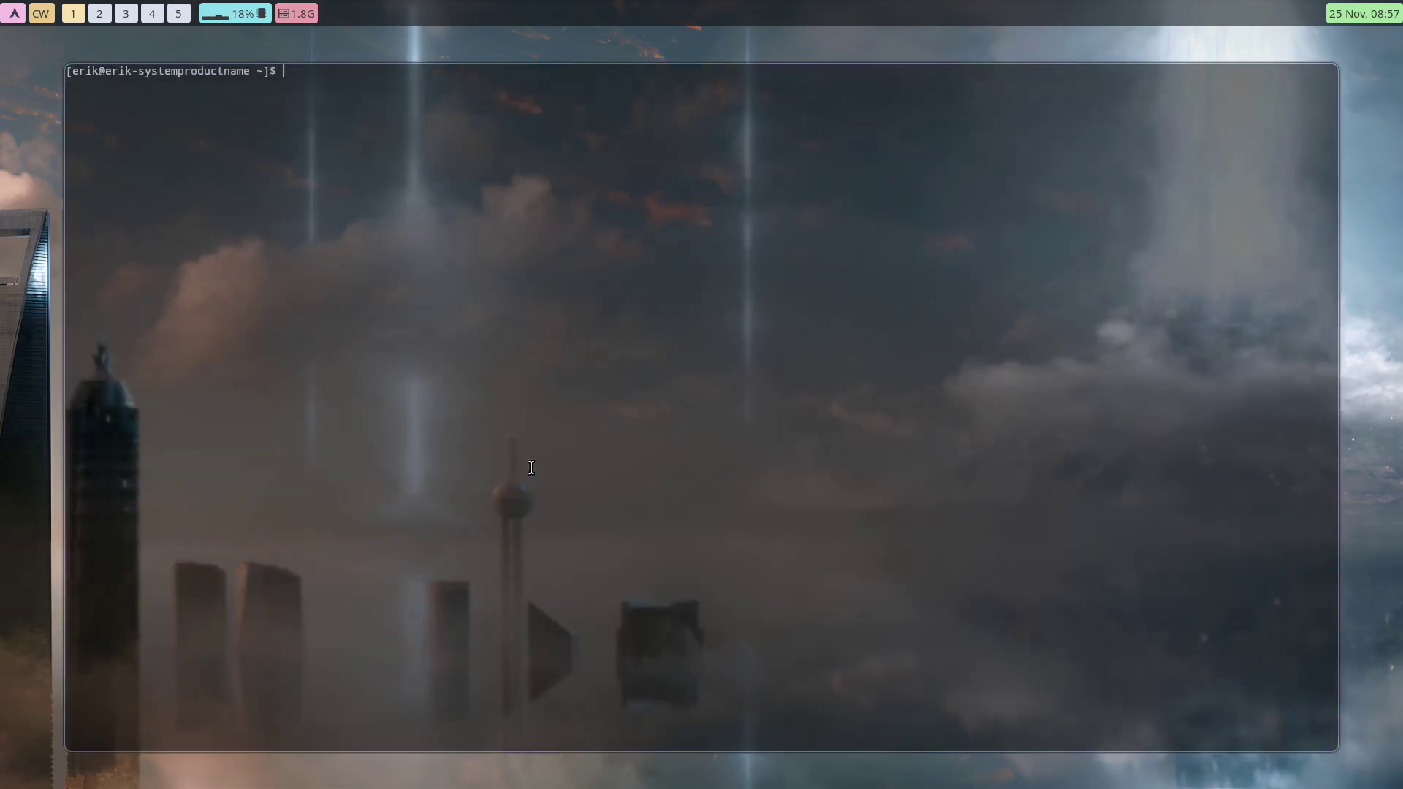
pyautogui.write('update')
pyautogui.press('Return')
pyautogui.press('Return')
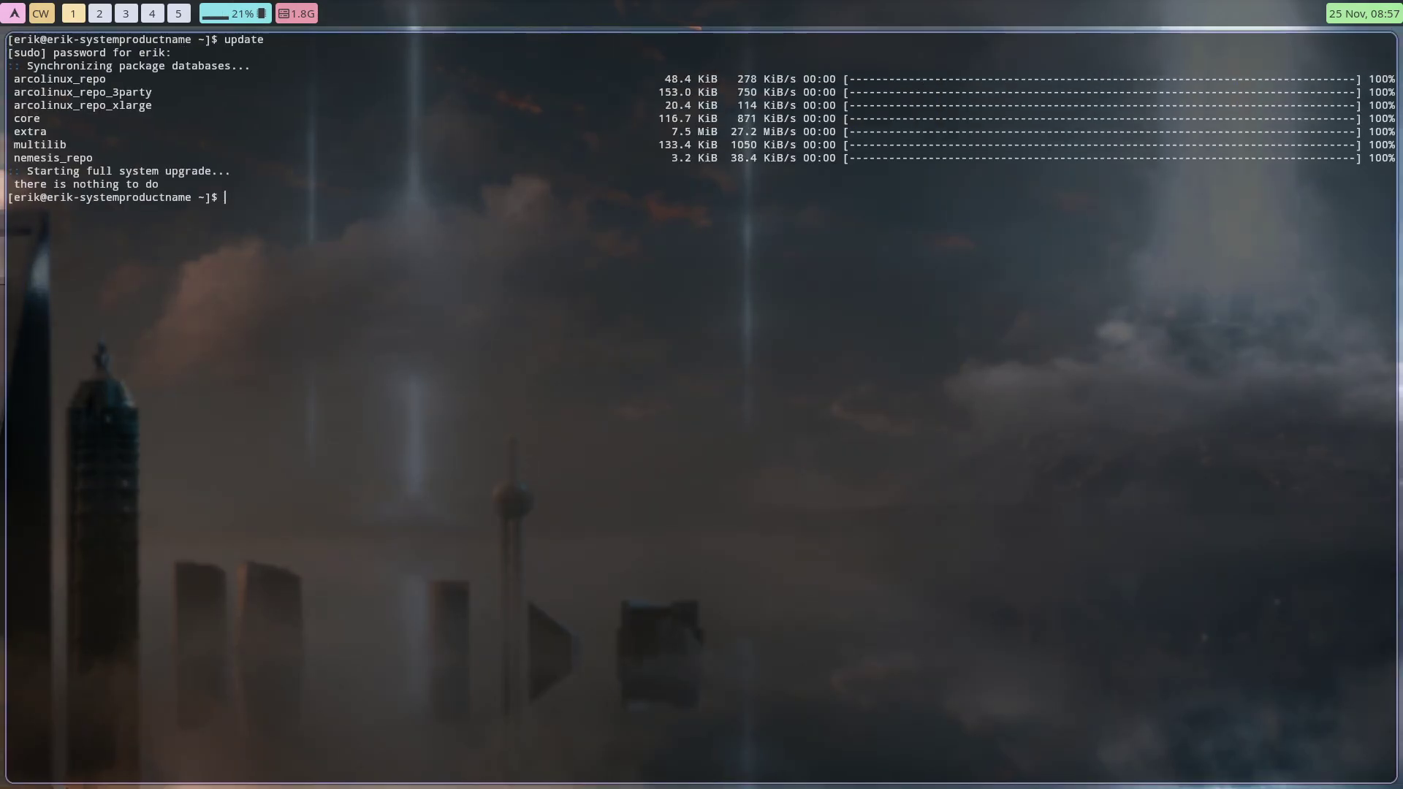
pyautogui.press('super+q')
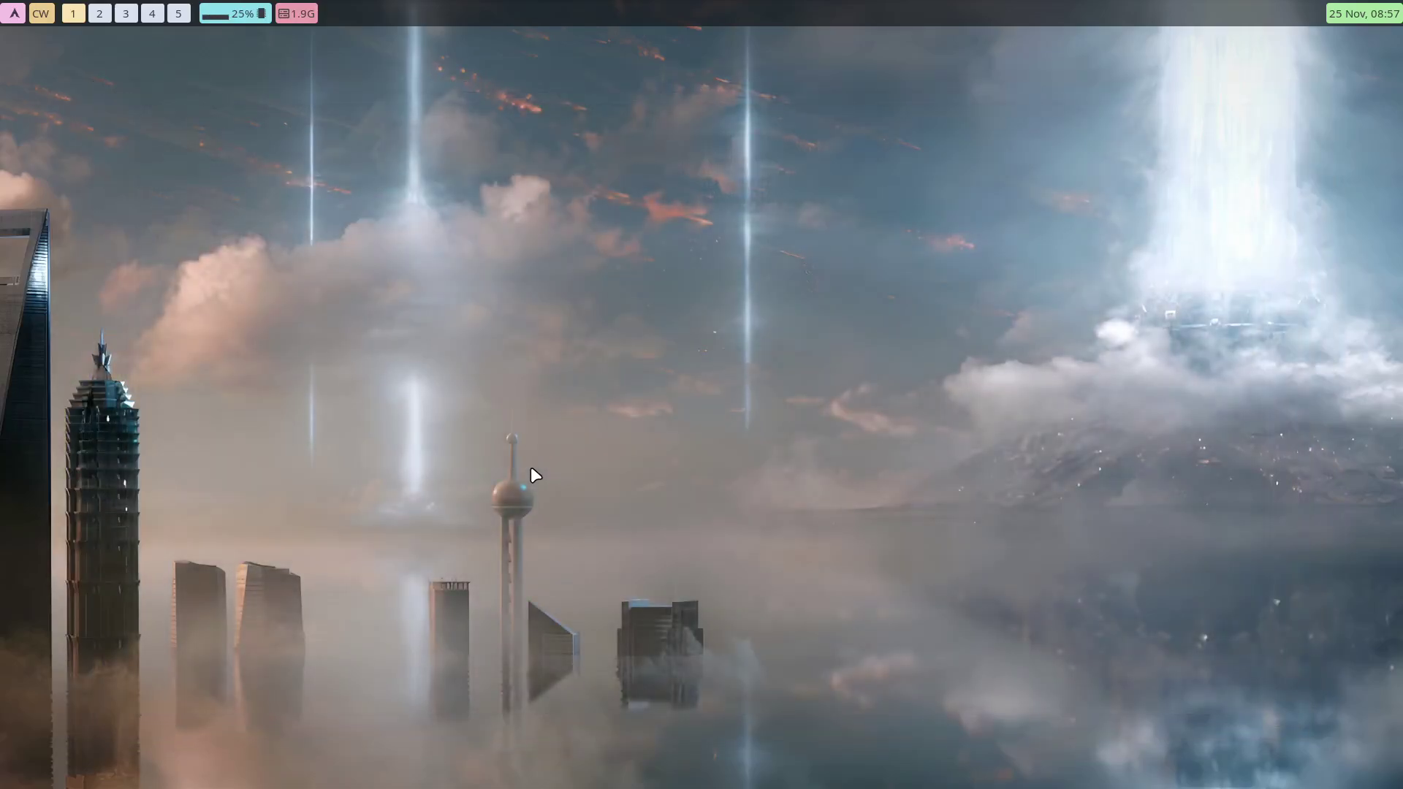
# Delete the seven .config-backup folders from home, then go to /etc/skel and select .config.
pyautogui.press('super+shift+Return')
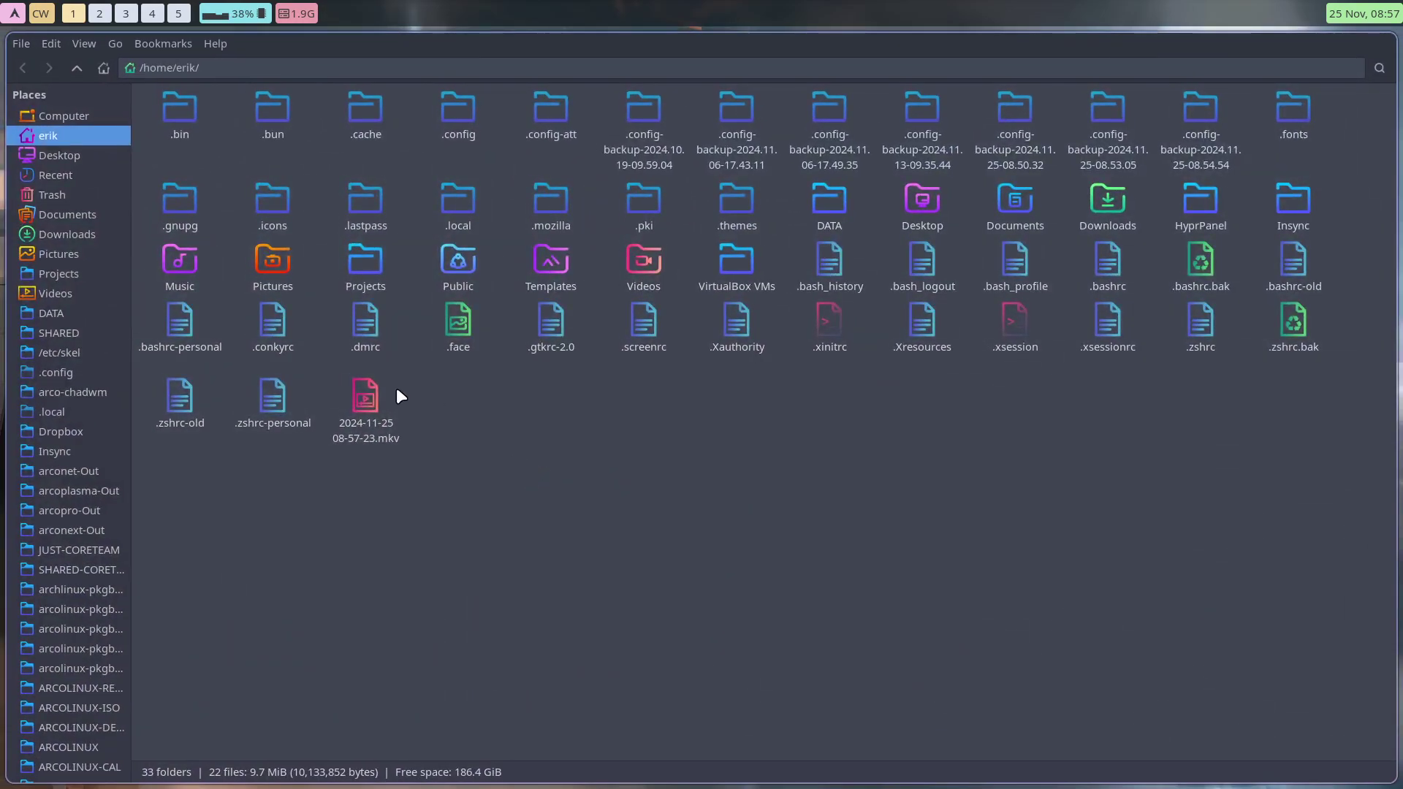
pyautogui.moveTo(132, 378); pyautogui.dragTo(156, 378)
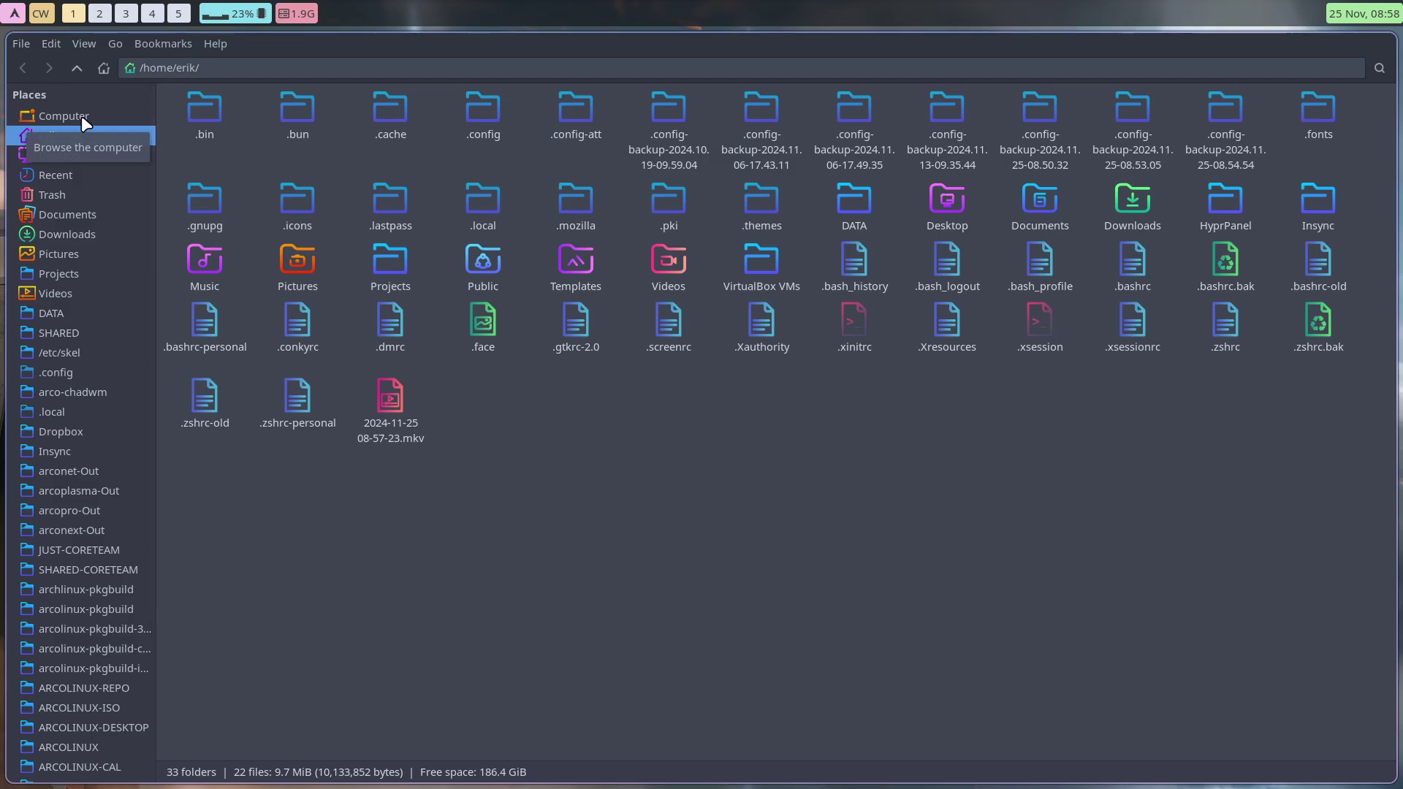
pyautogui.moveTo(213, 497); pyautogui.dragTo(1337, 107)
pyautogui.click(1181, 459)
pyautogui.click(666, 146)
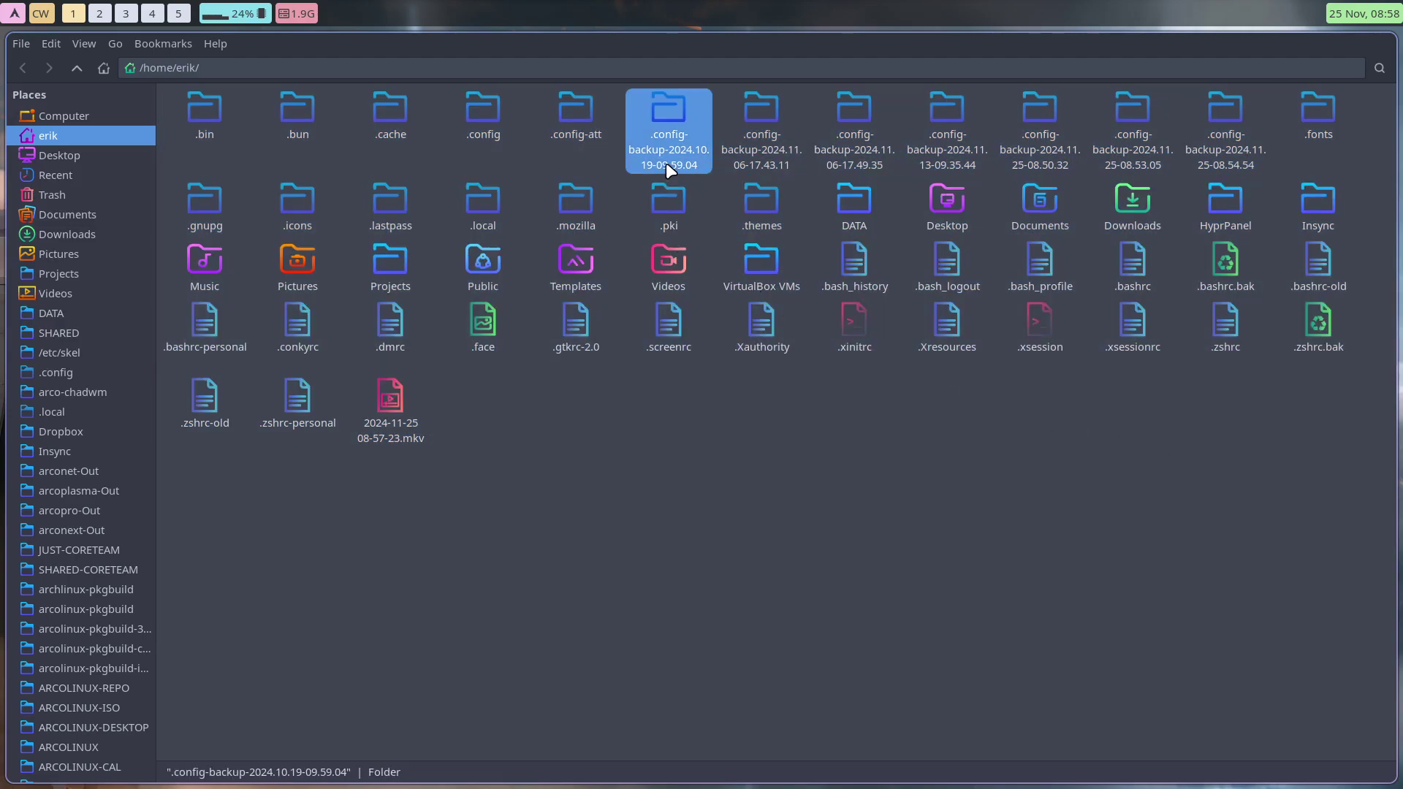
pyautogui.keyDown('shift'); pyautogui.click(1229, 142); pyautogui.keyUp('shift')
pyautogui.press('Delete')
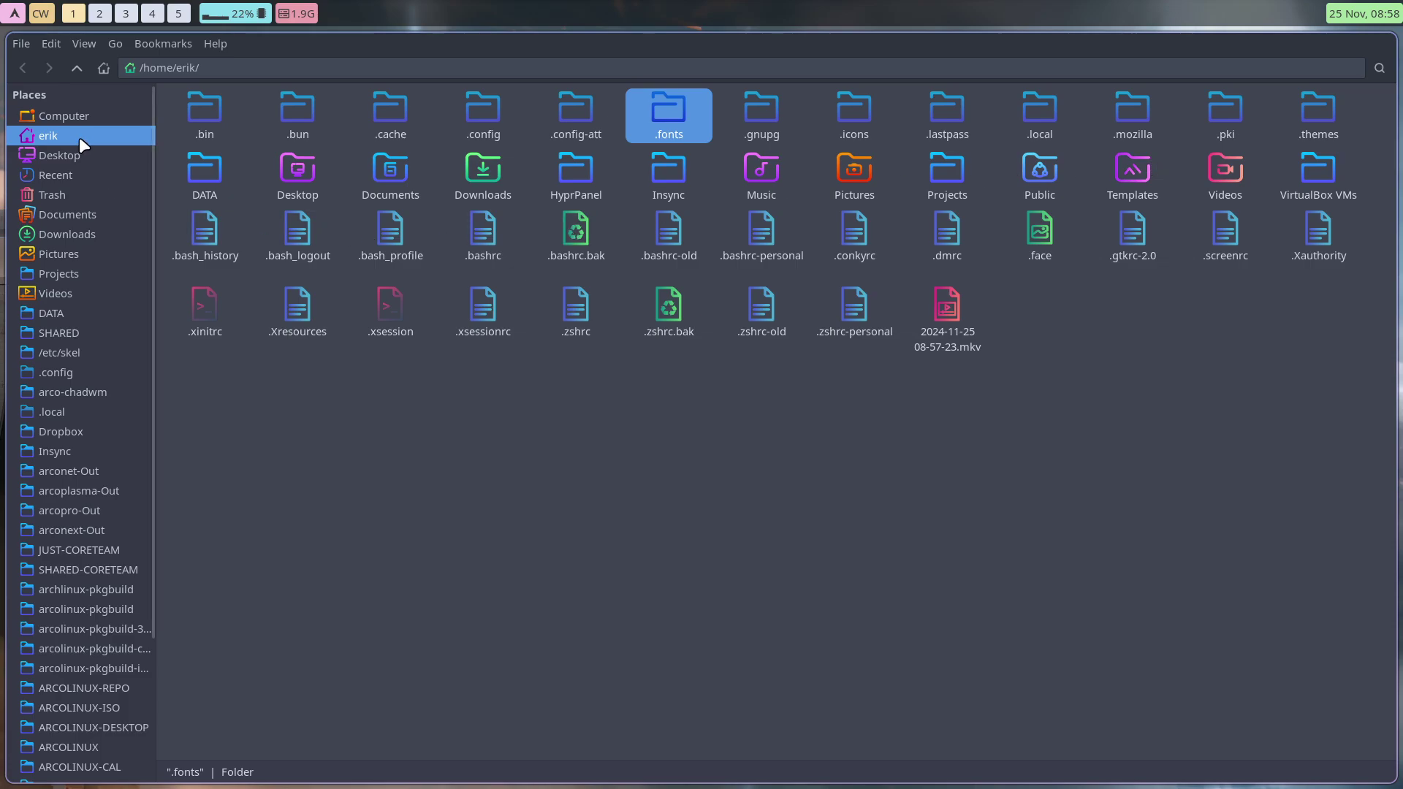
pyautogui.click(84, 352)
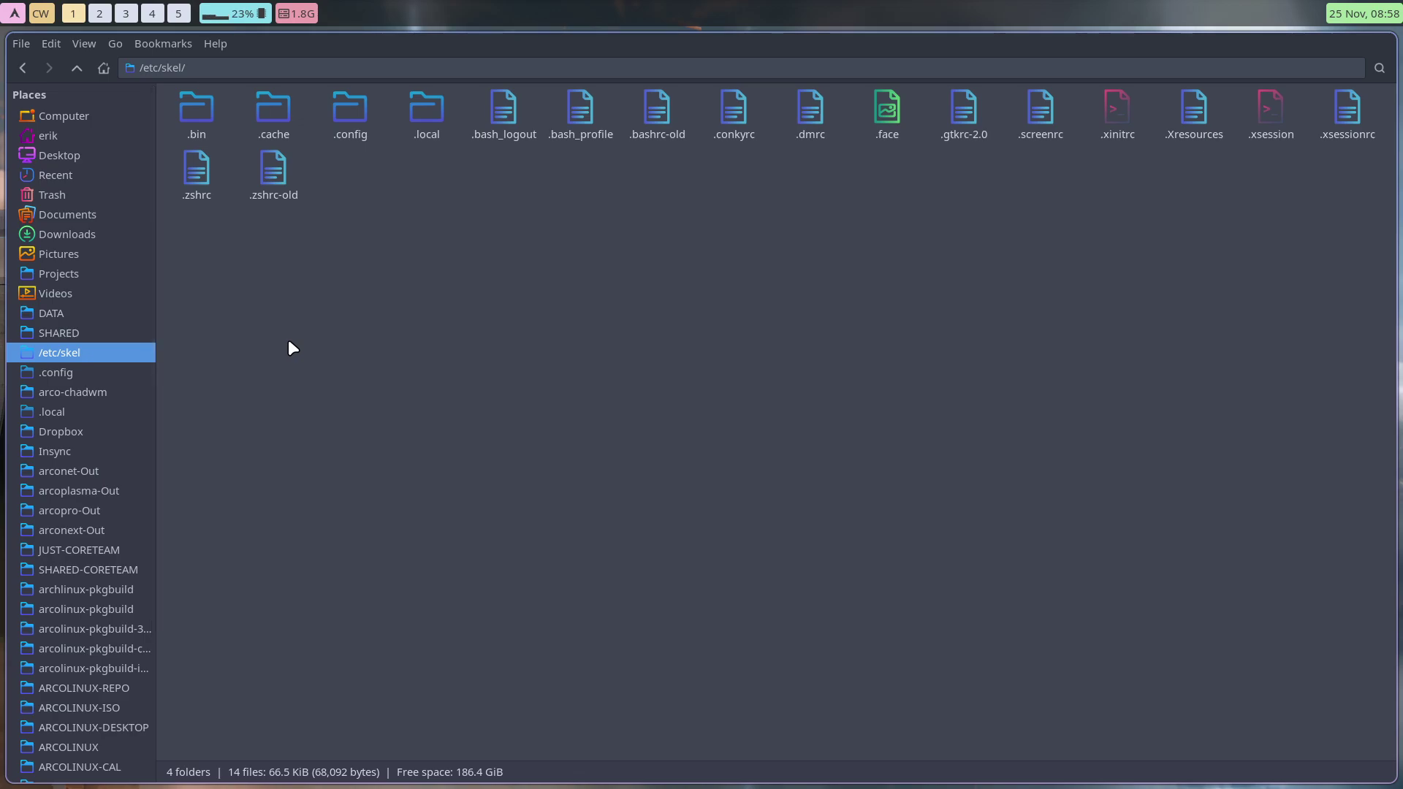
pyautogui.click(353, 119)
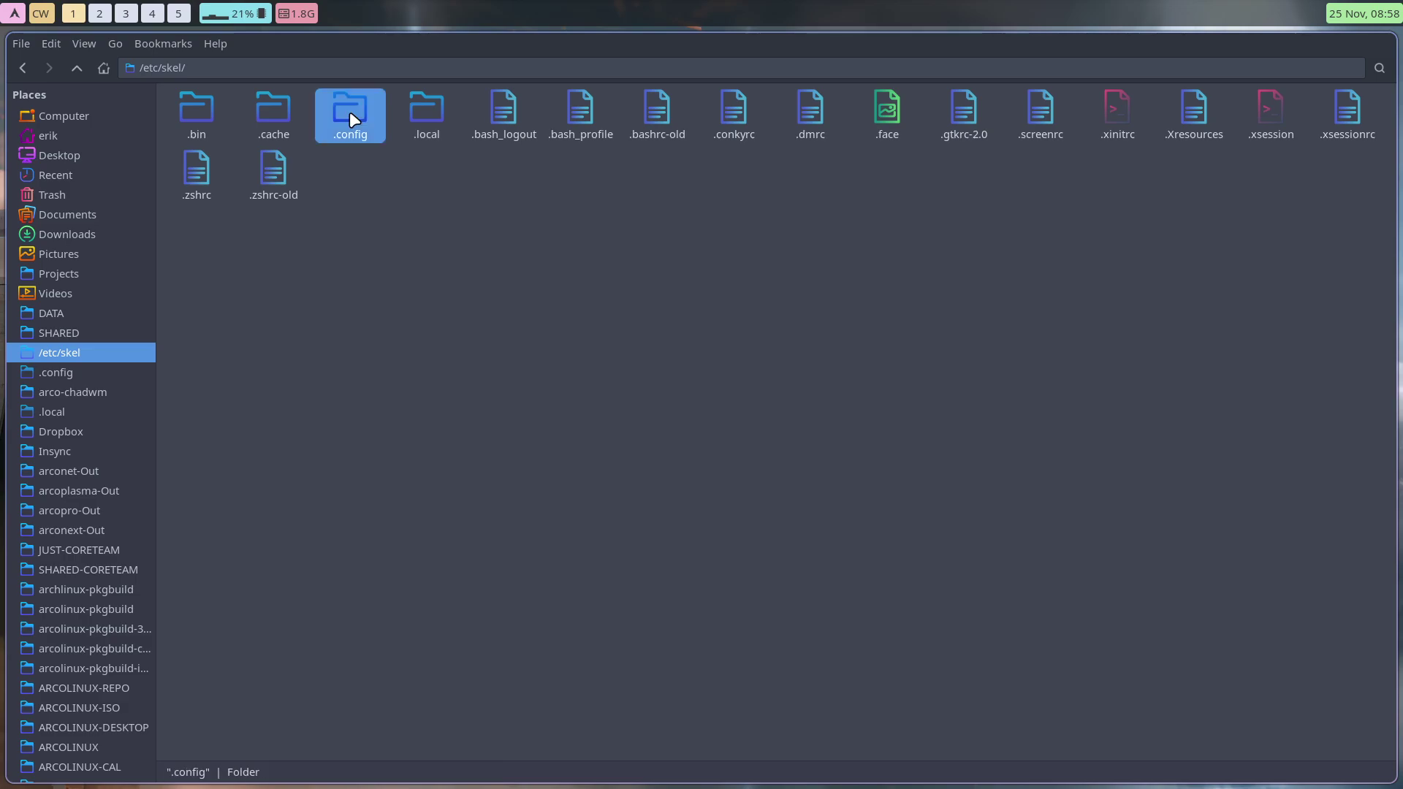
# Navigate into /etc/skel/.config/hypr and select hyprpaper.conf.
pyautogui.doubleClick(354, 119)
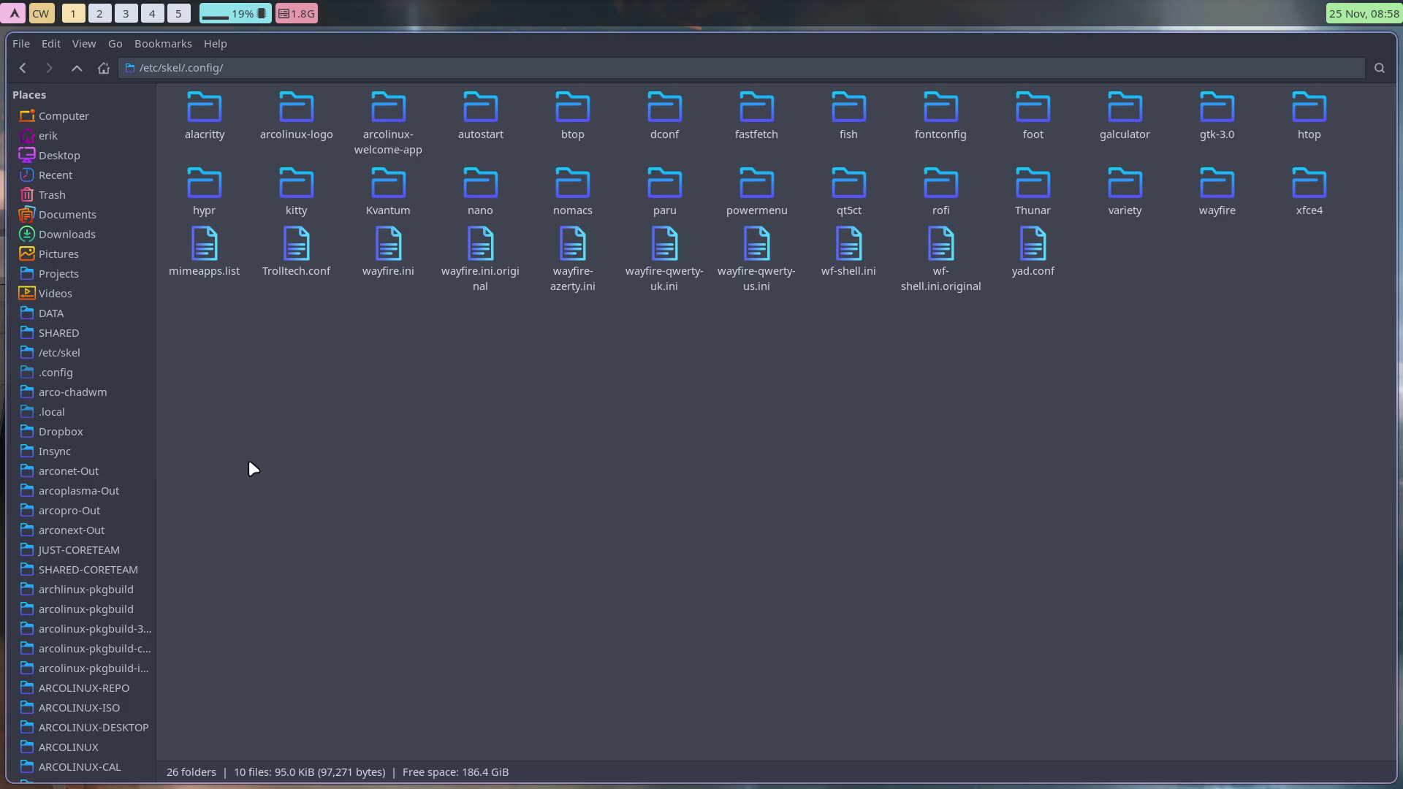
pyautogui.click(77, 68)
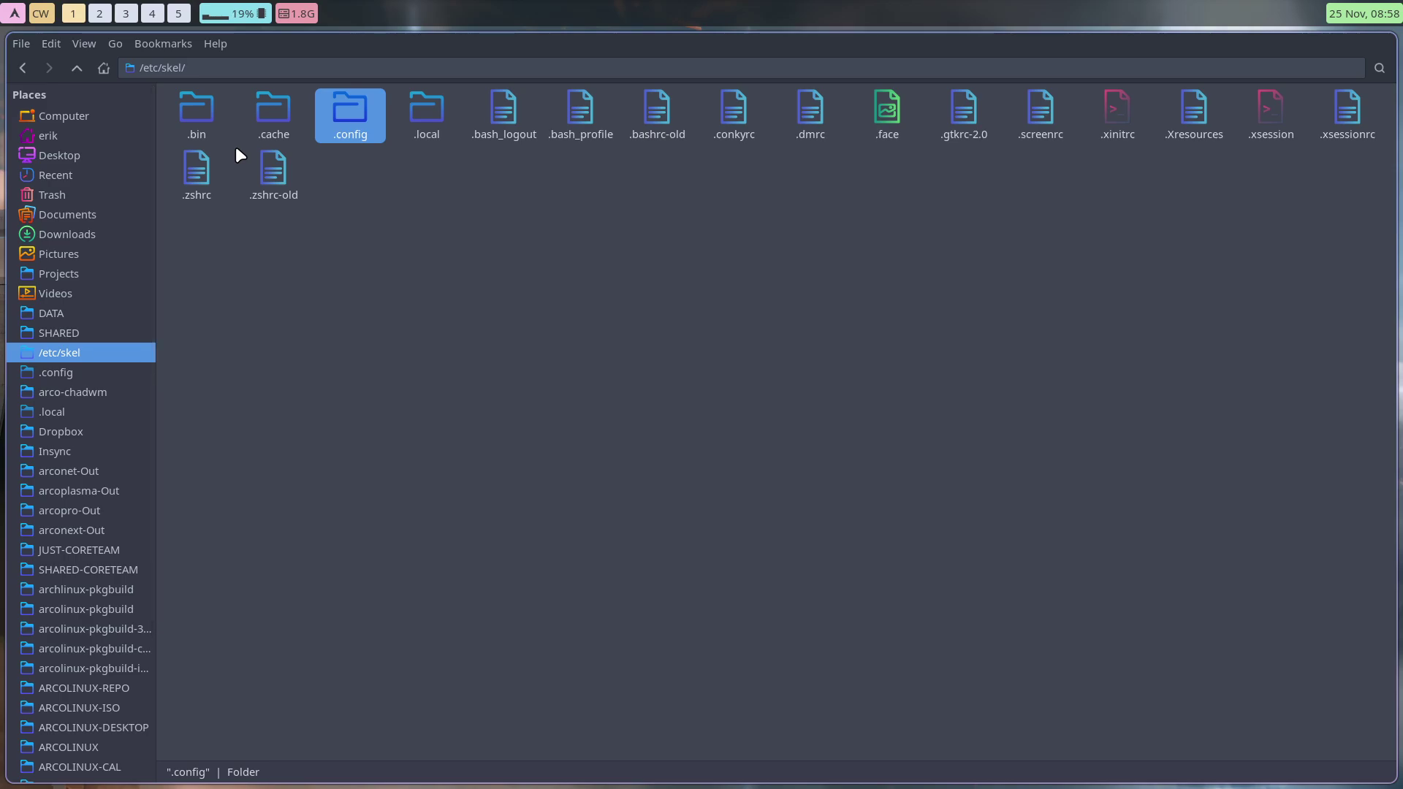
pyautogui.doubleClick(345, 105)
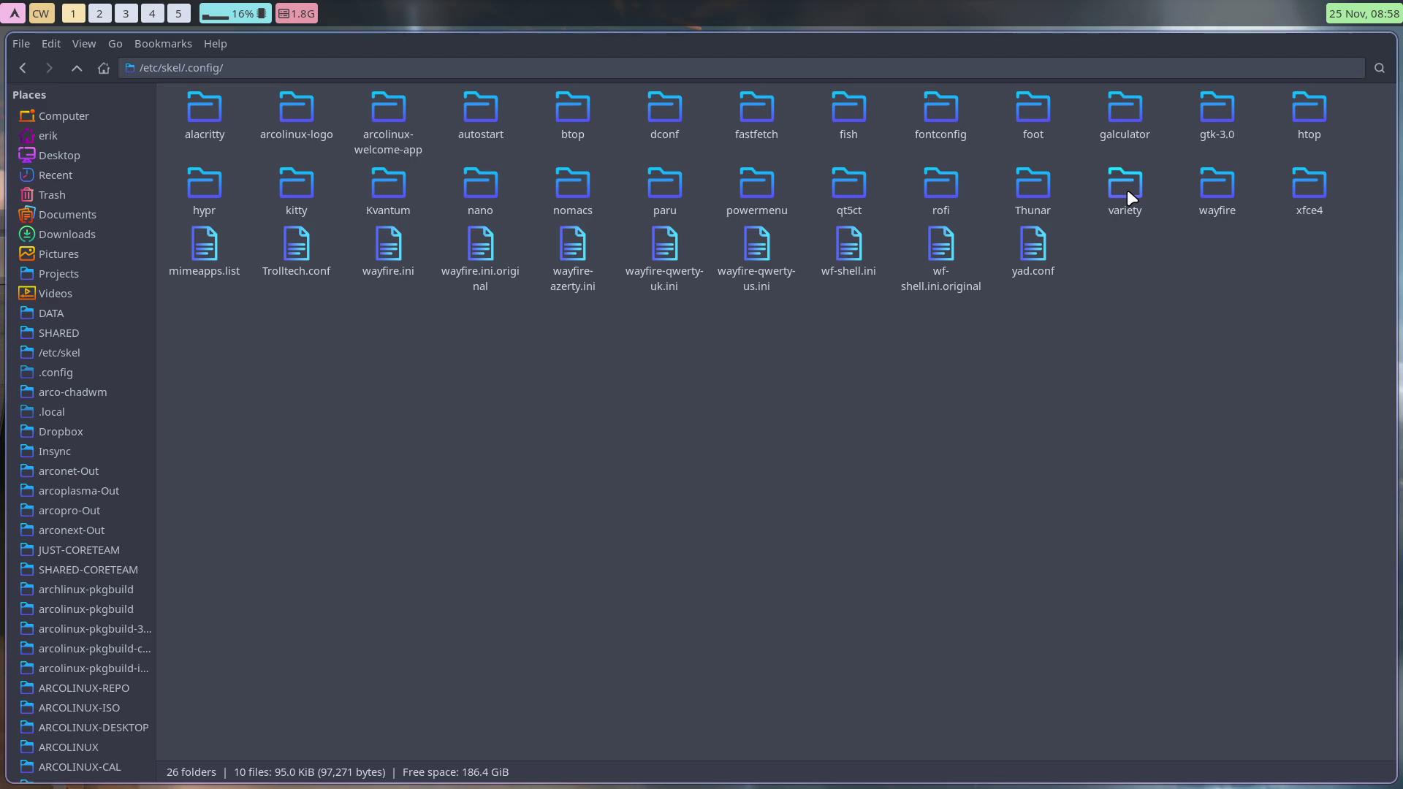
pyautogui.click(208, 186)
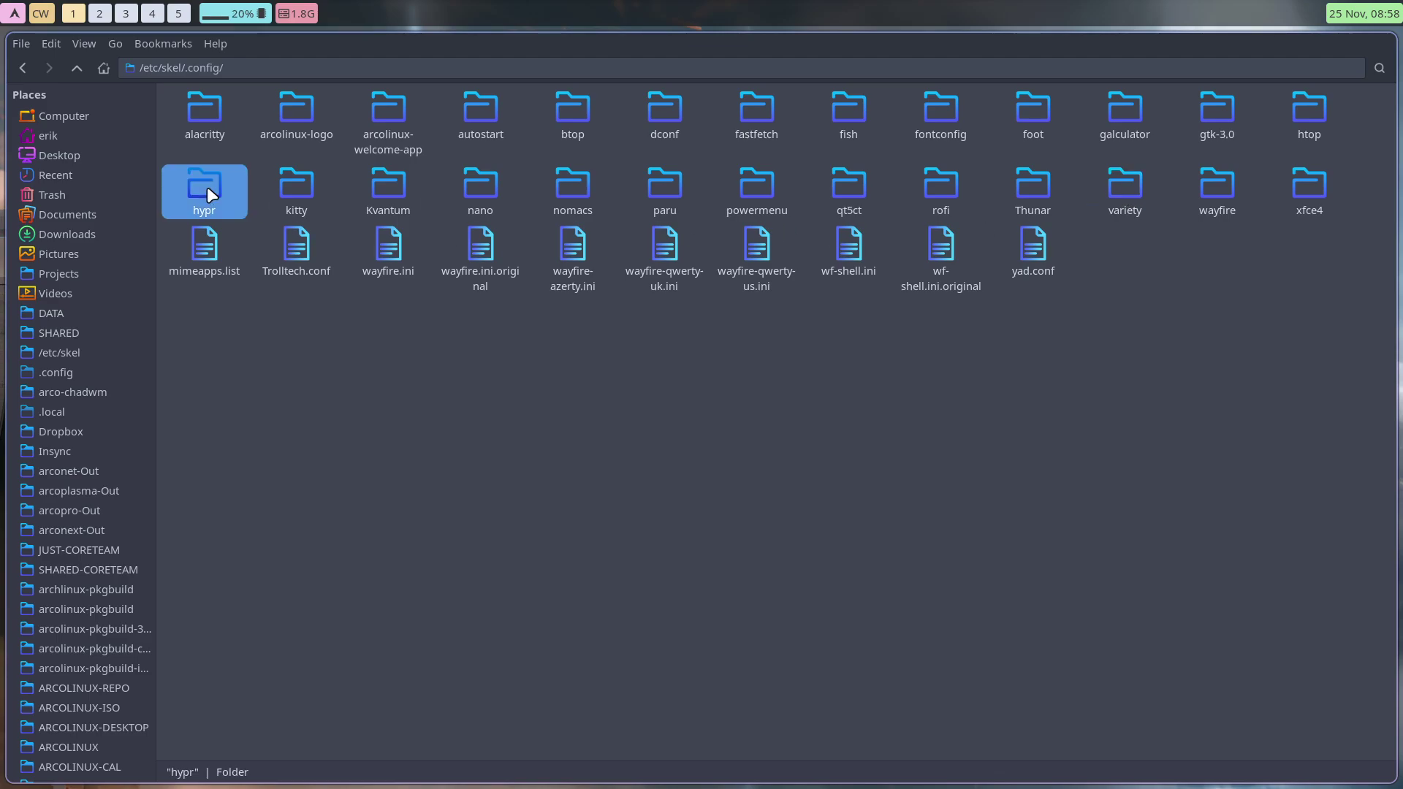
pyautogui.doubleClick(208, 189)
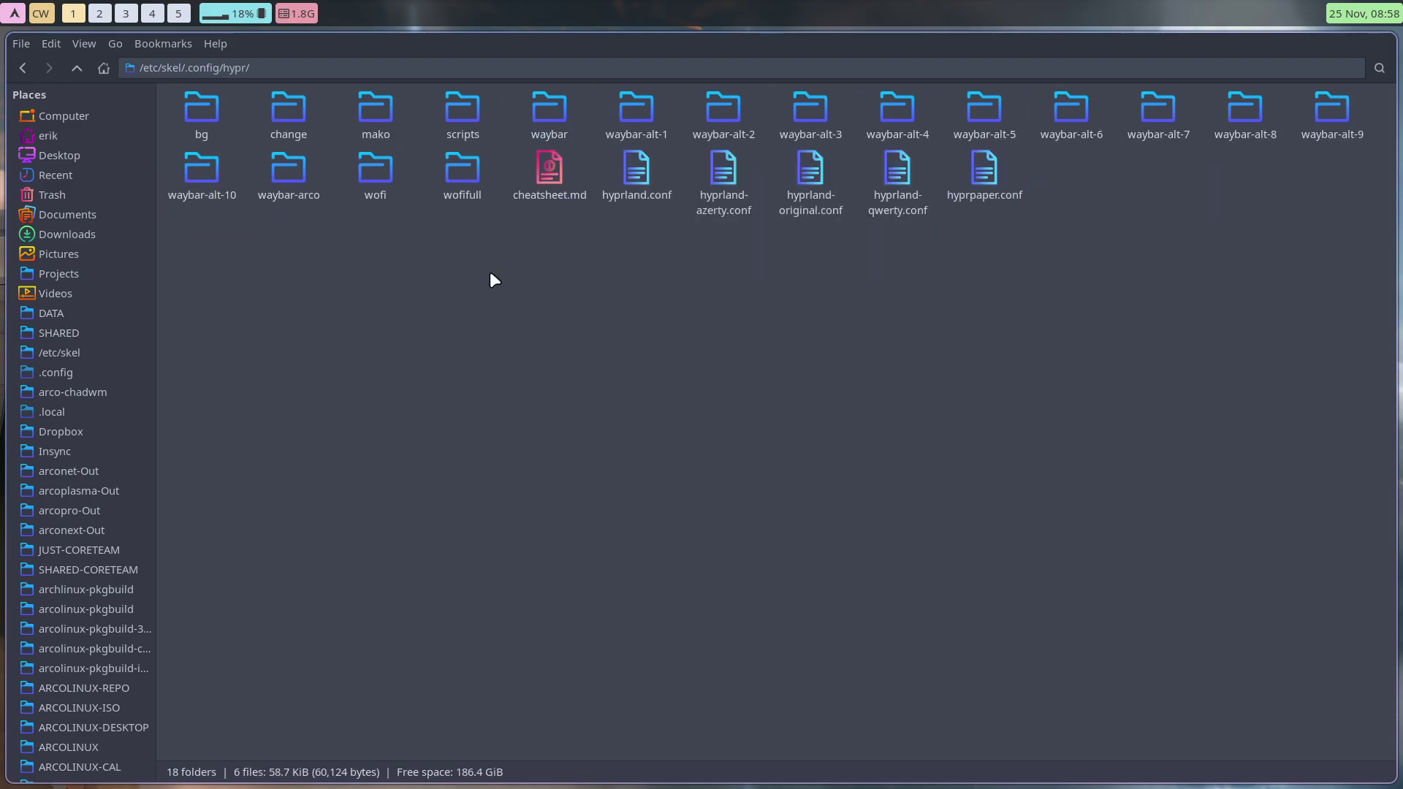
pyautogui.click(985, 186)
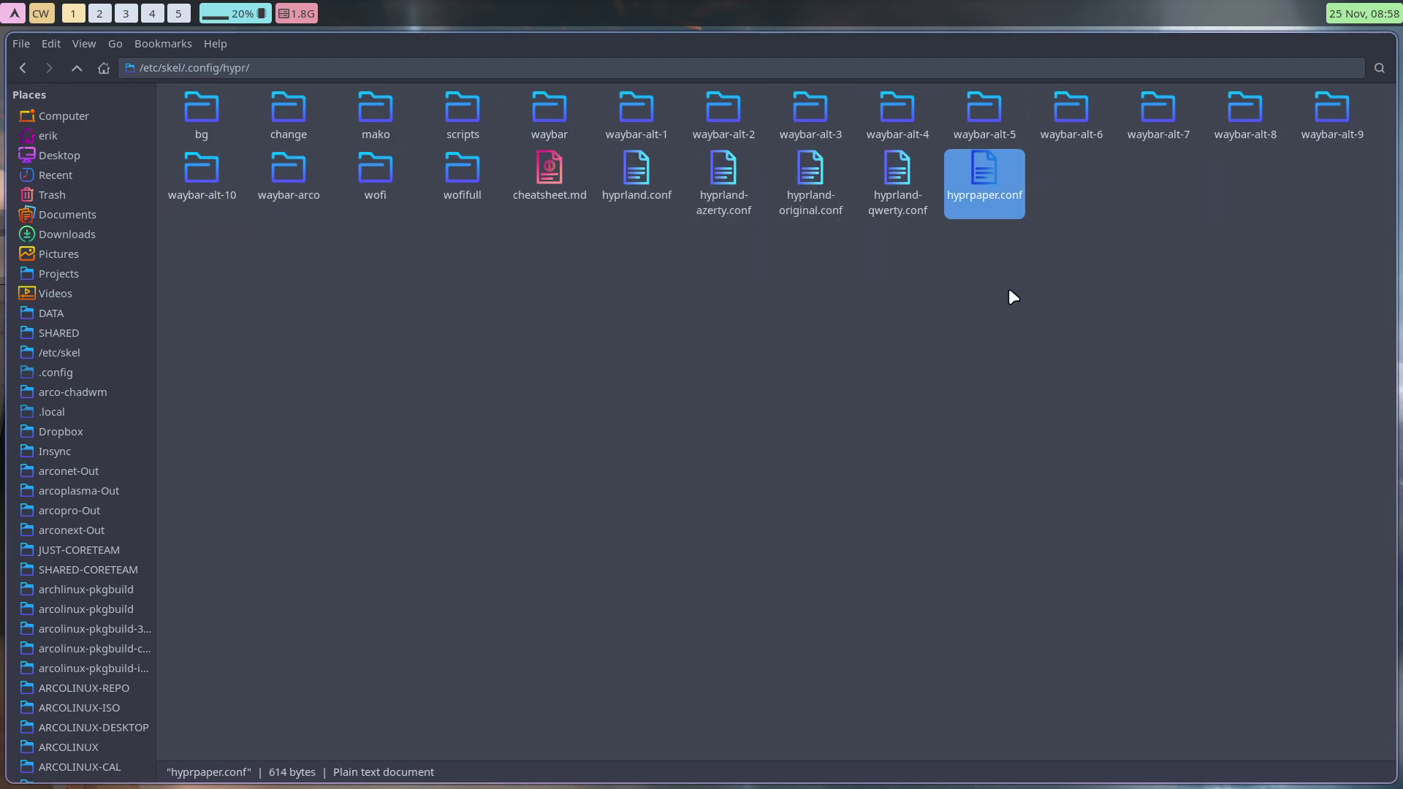
# Run 'yay hyprpaper' in a new terminal to check the installed hyprpaper package.
pyautogui.press('super+Return')
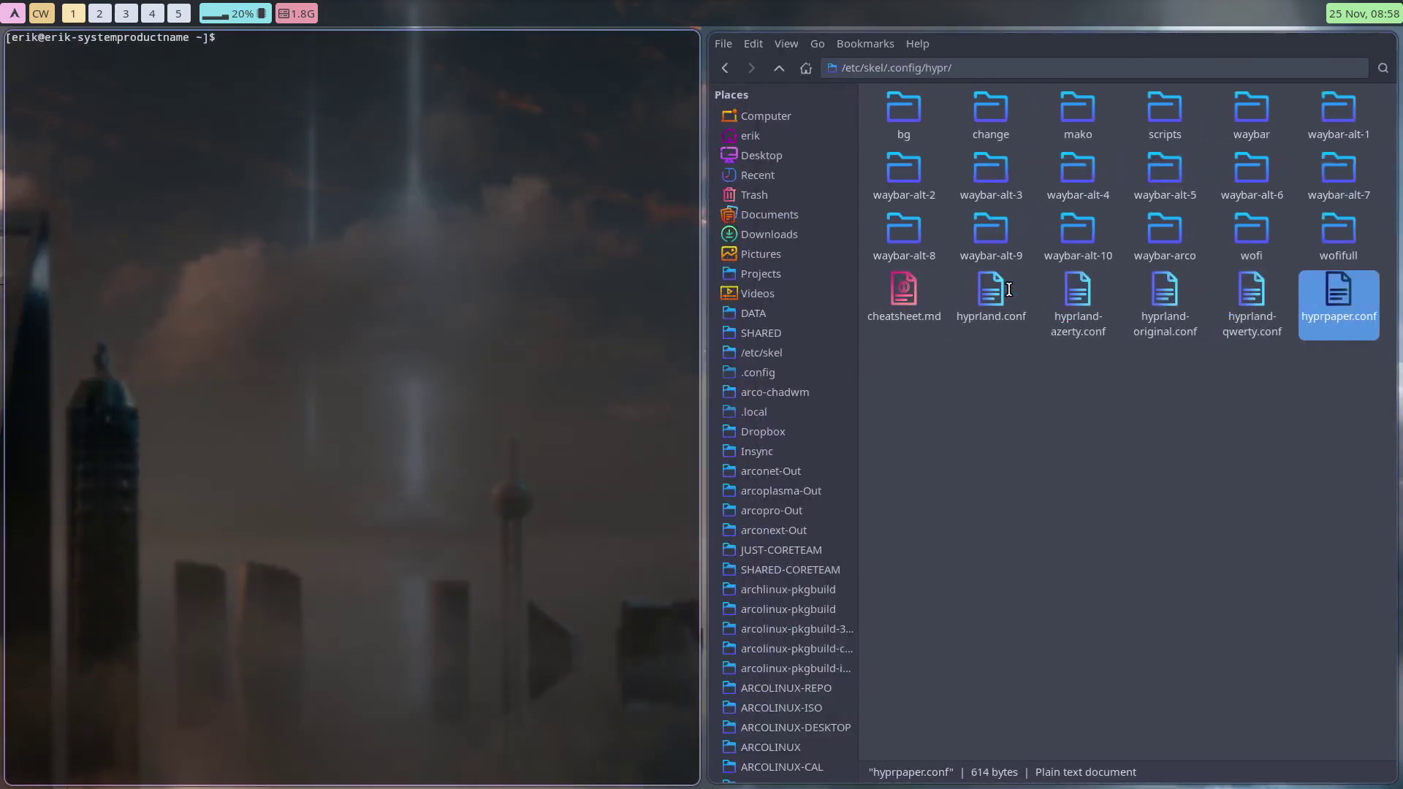
pyautogui.write('yay hyprpaper')
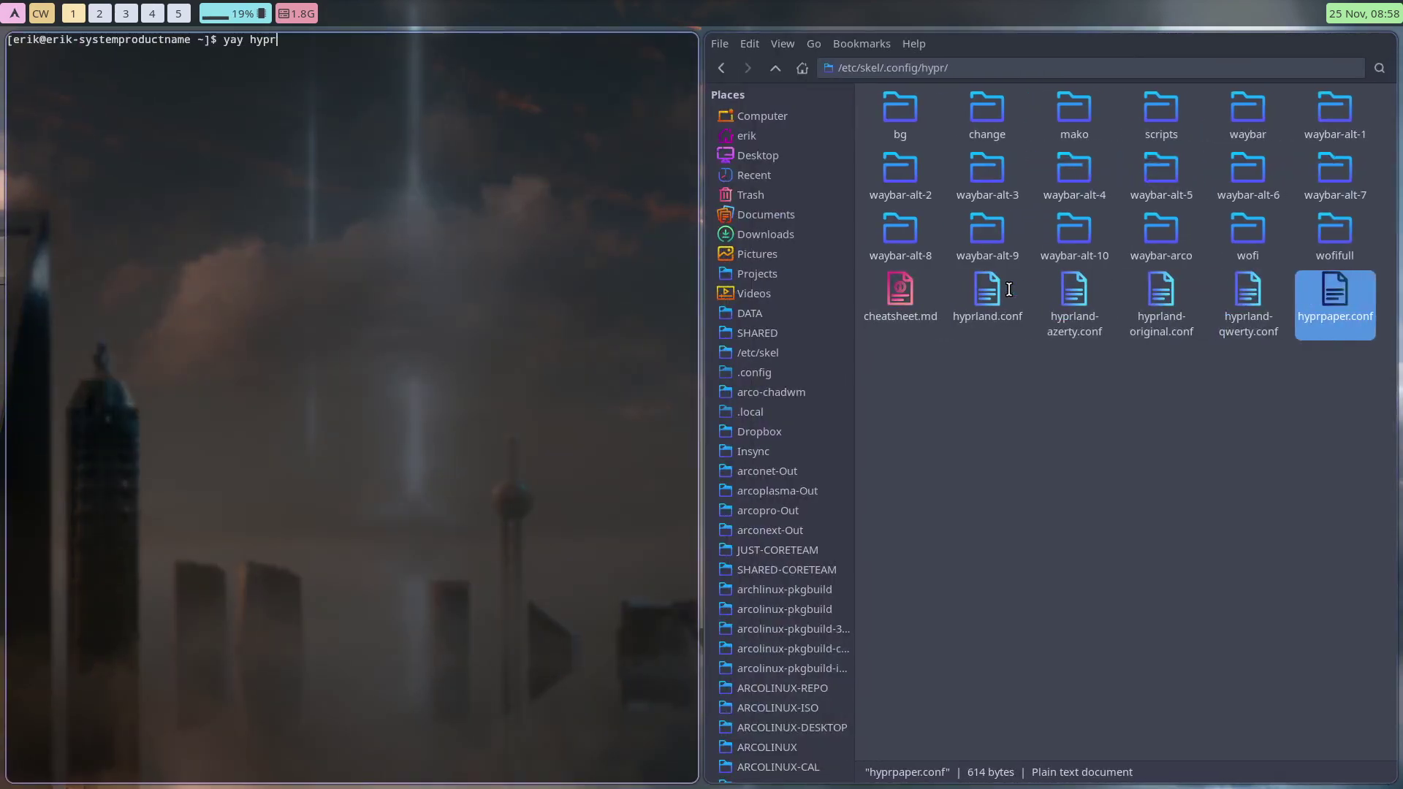
pyautogui.press('Return')
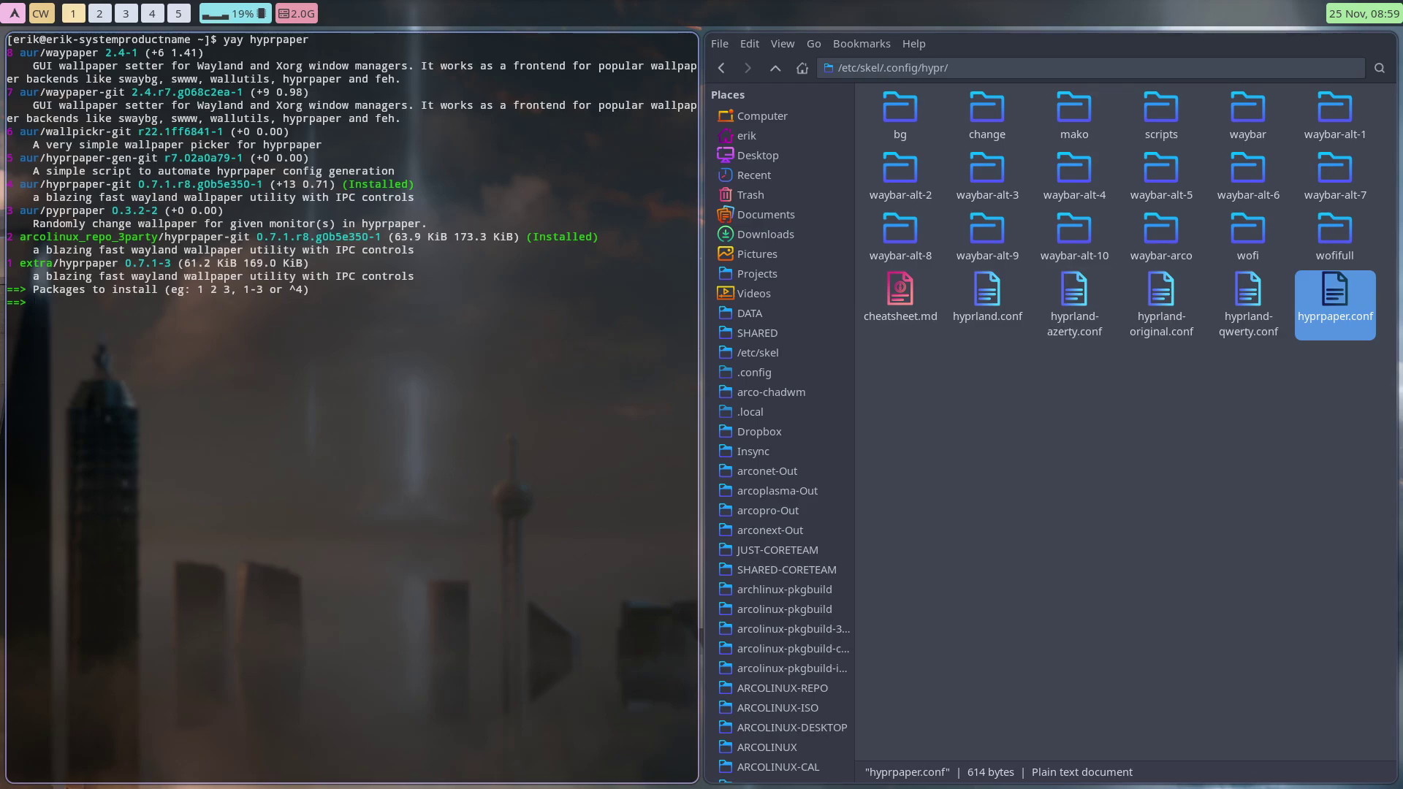
# Open hyprpaper.conf in Sublime Text with Perl syntax, fullscreen and enlarged text.
pyautogui.press('super+q')
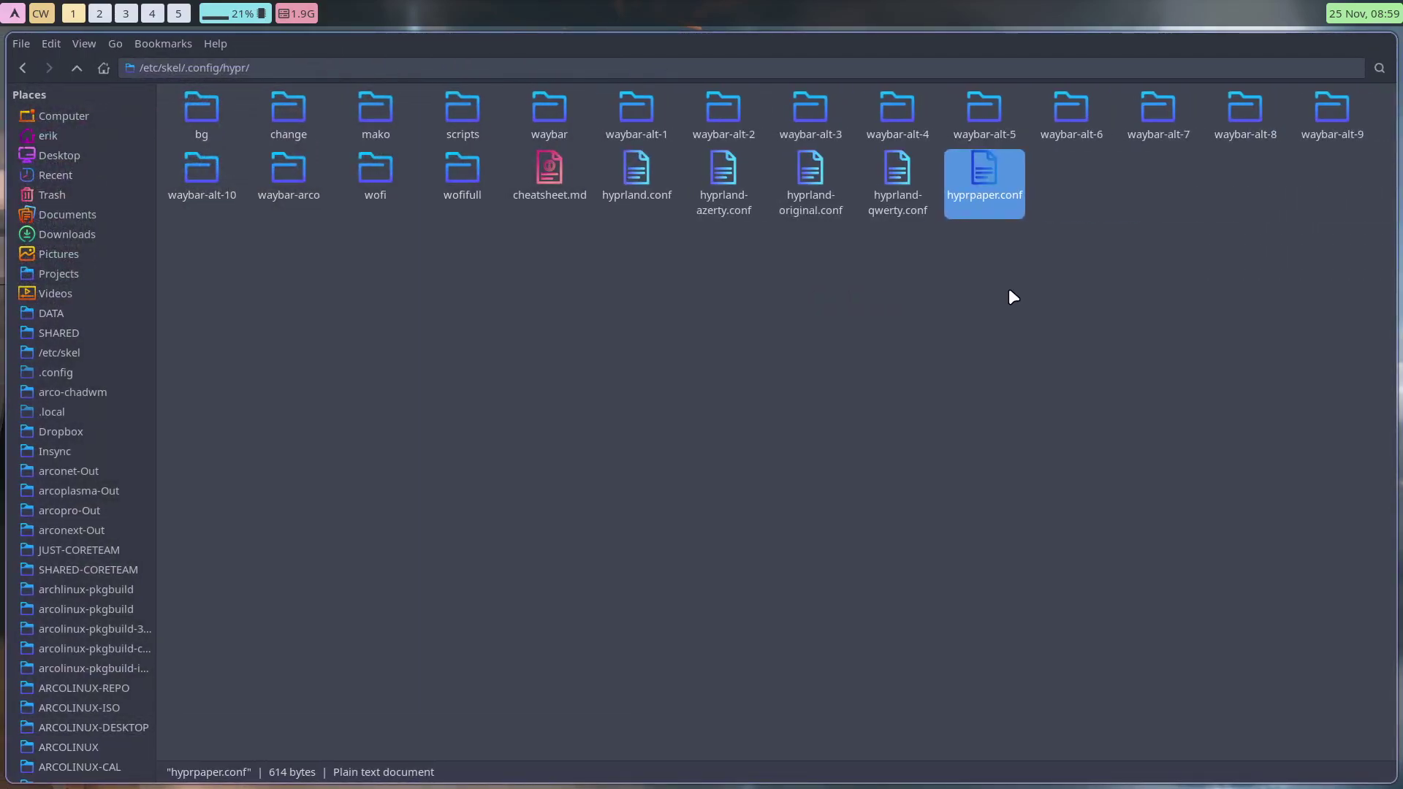
pyautogui.doubleClick(991, 173)
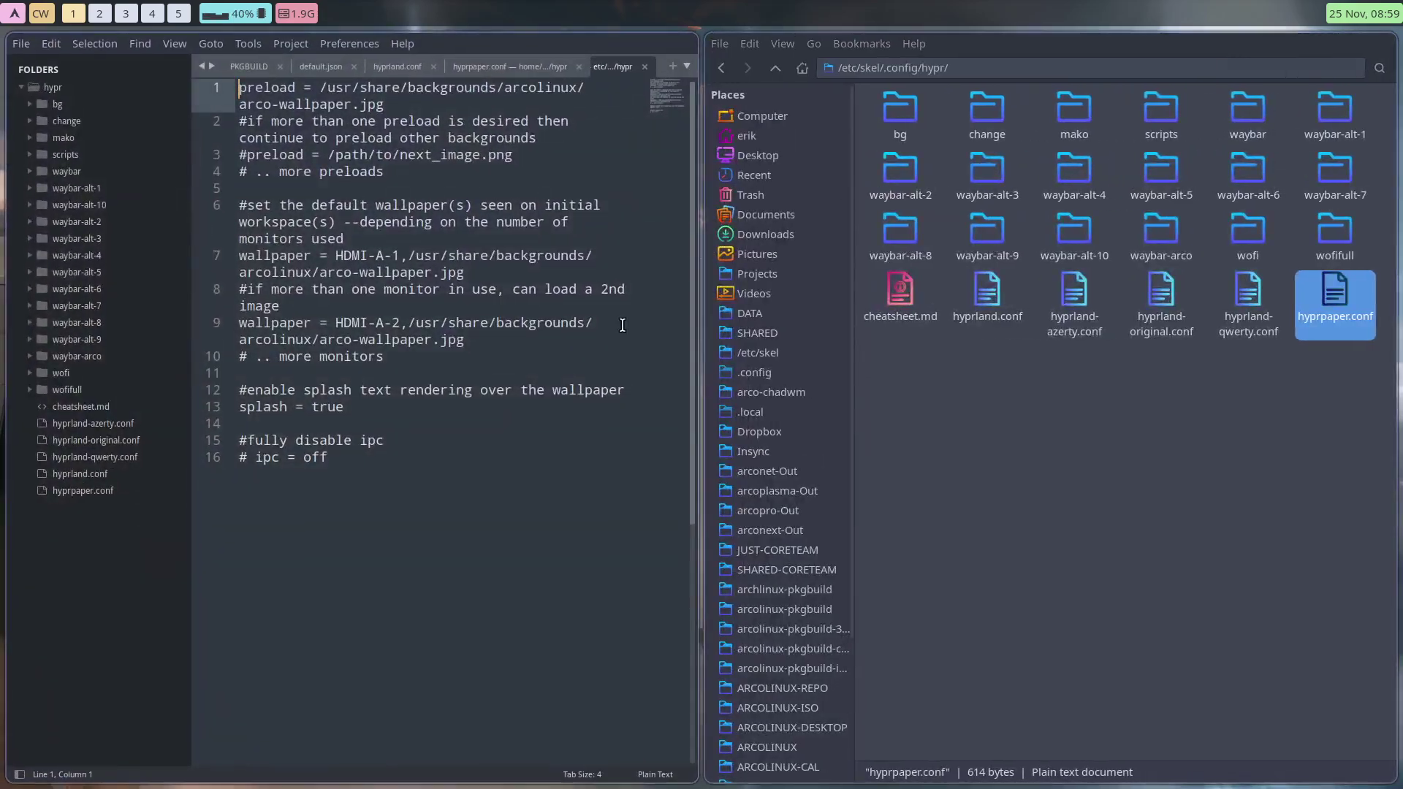
pyautogui.click(655, 774)
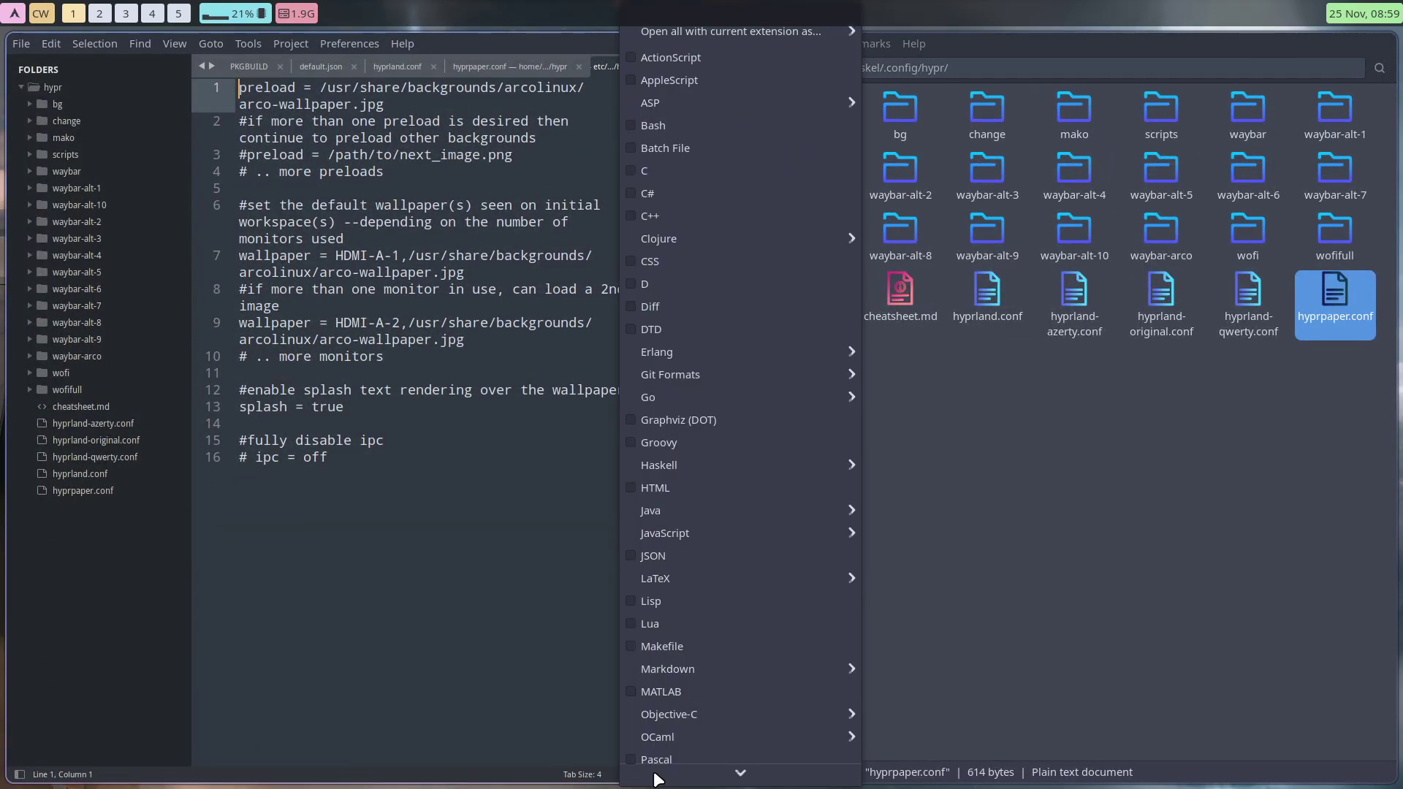
pyautogui.click(665, 672)
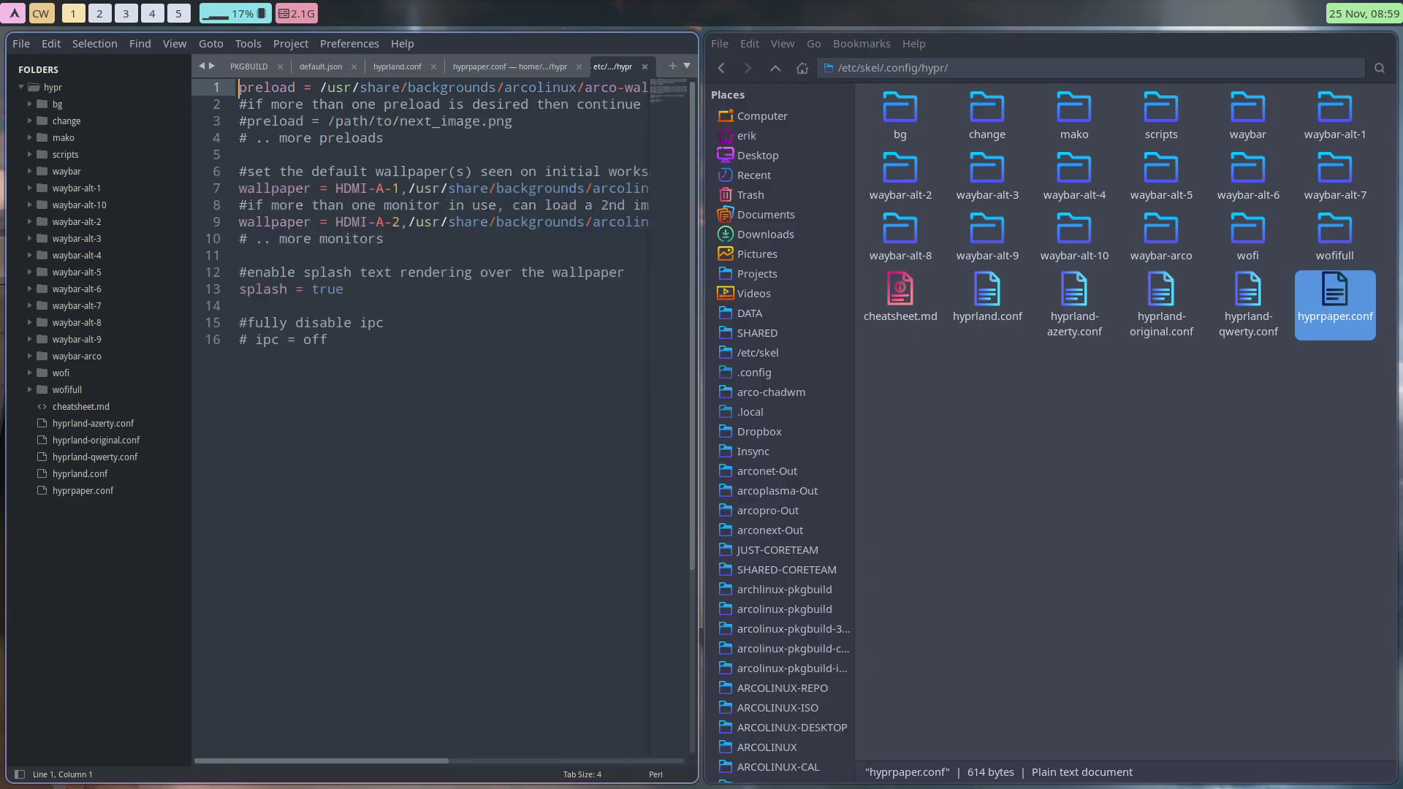
pyautogui.press('super+f')
pyautogui.hotkey('ctrl', '=')
pyautogui.hotkey('ctrl', '=')
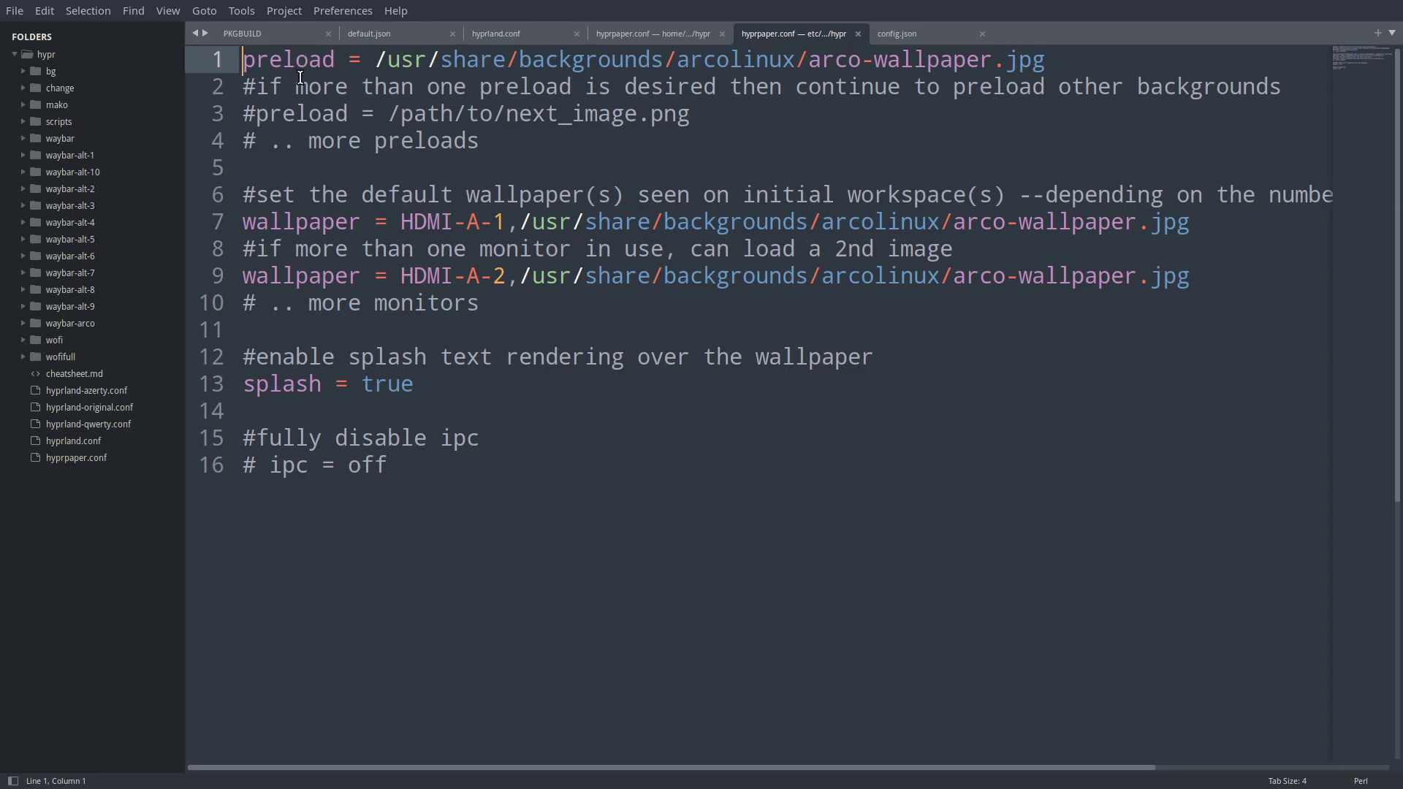
# Select the HDMI-A-1 monitor name on line 7, then tile the editor beside Thunar.
pyautogui.moveTo(401, 221); pyautogui.dragTo(509, 222)
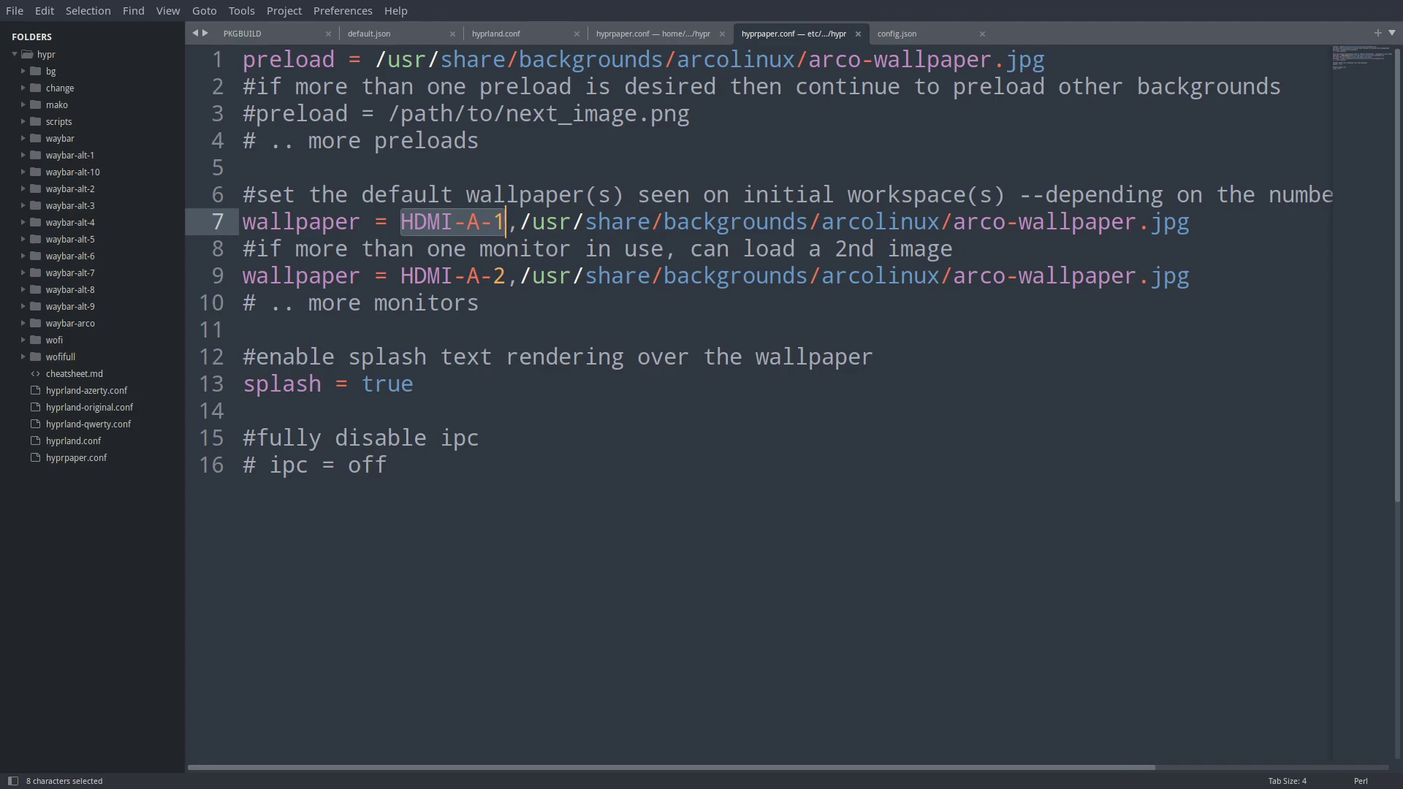
pyautogui.press('super+f')
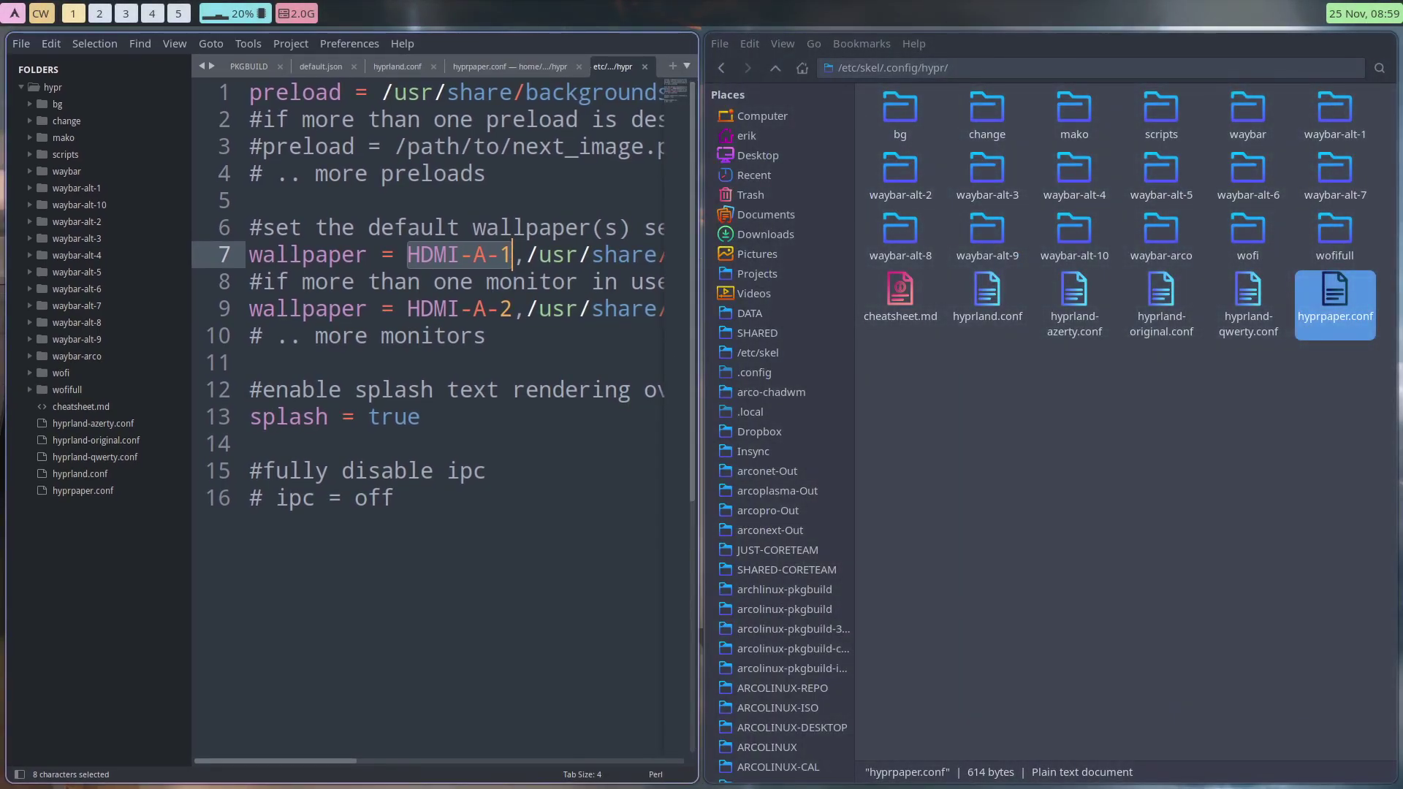
pyautogui.click(946, 453)
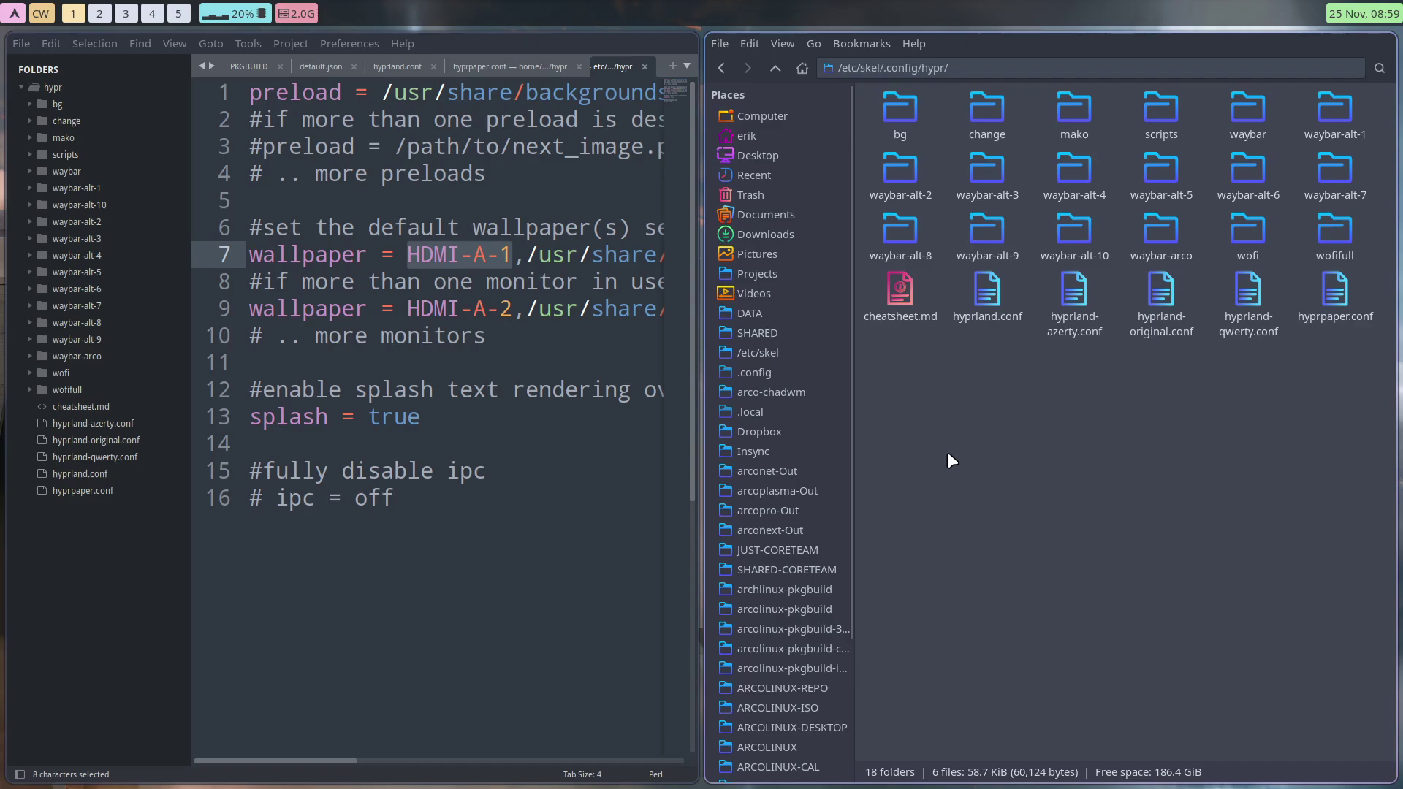
# Run 'hyprctl monitors' in a new terminal, using Tab completion for the command.
pyautogui.press('super+Return')
pyautogui.write('hyrpc')
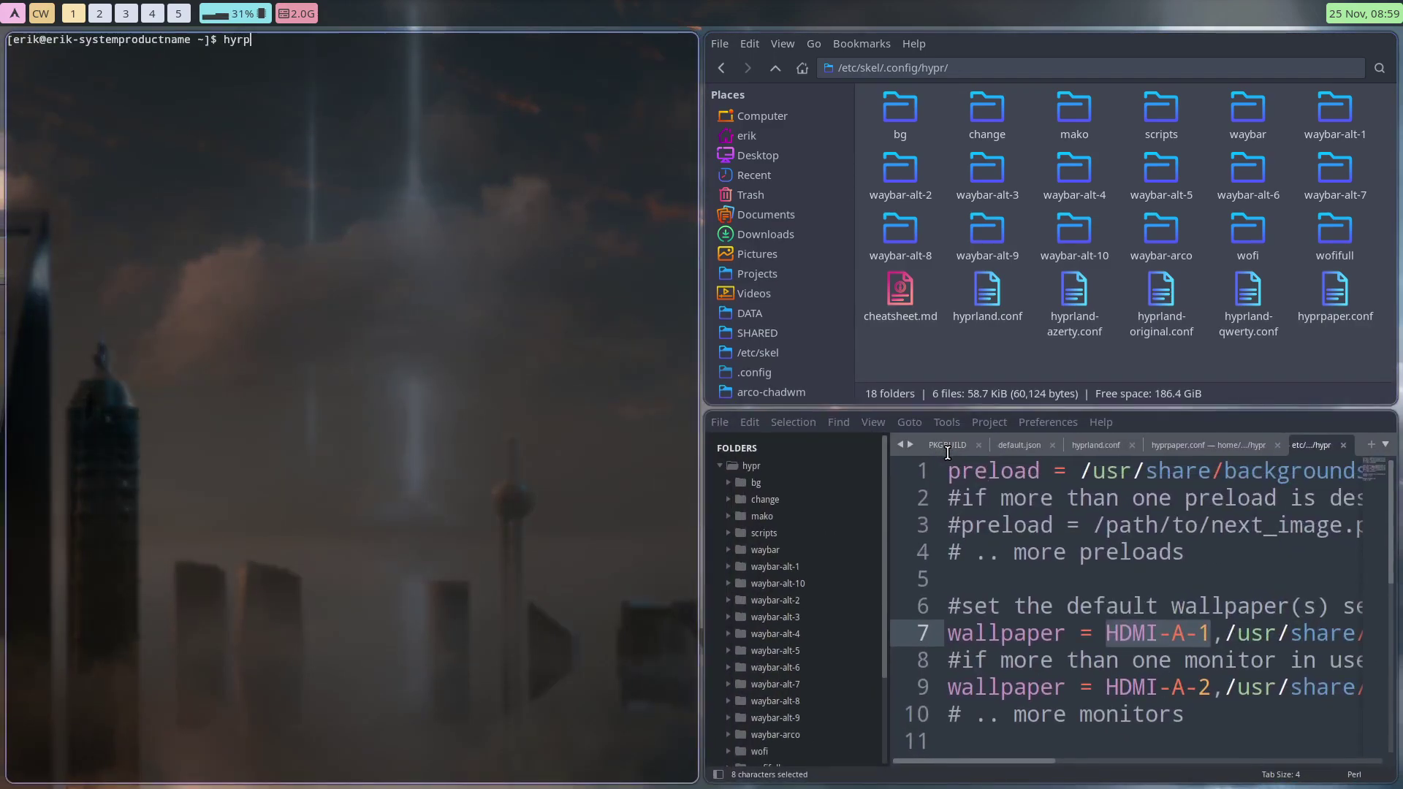
pyautogui.press('BackSpace')
pyautogui.press('BackSpace')
pyautogui.press('BackSpace')
pyautogui.write('prc')
pyautogui.press('BackSpace')
pyautogui.press('Tab')
pyautogui.press('Tab')
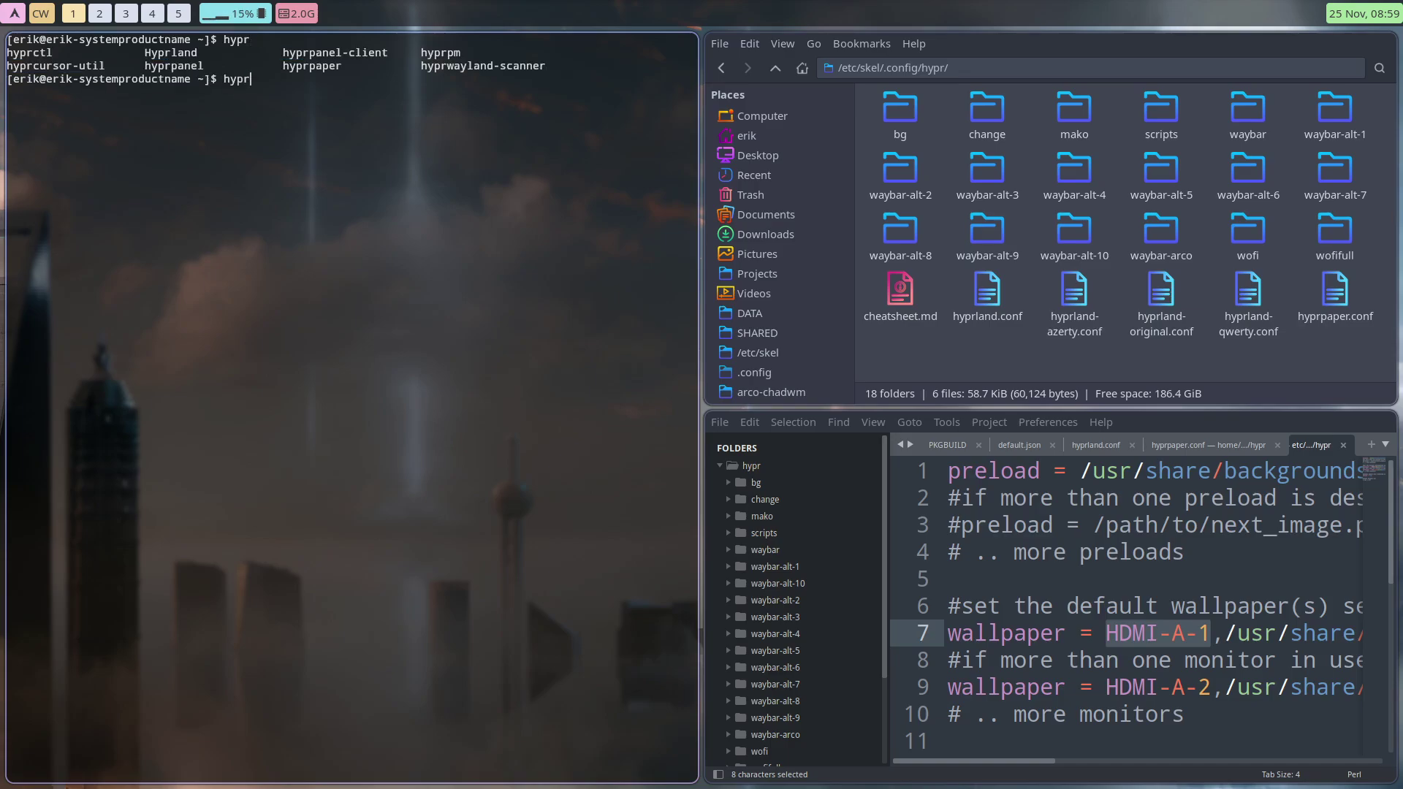
pyautogui.write('ctl')
pyautogui.press('Tab')
pyautogui.press('Tab')
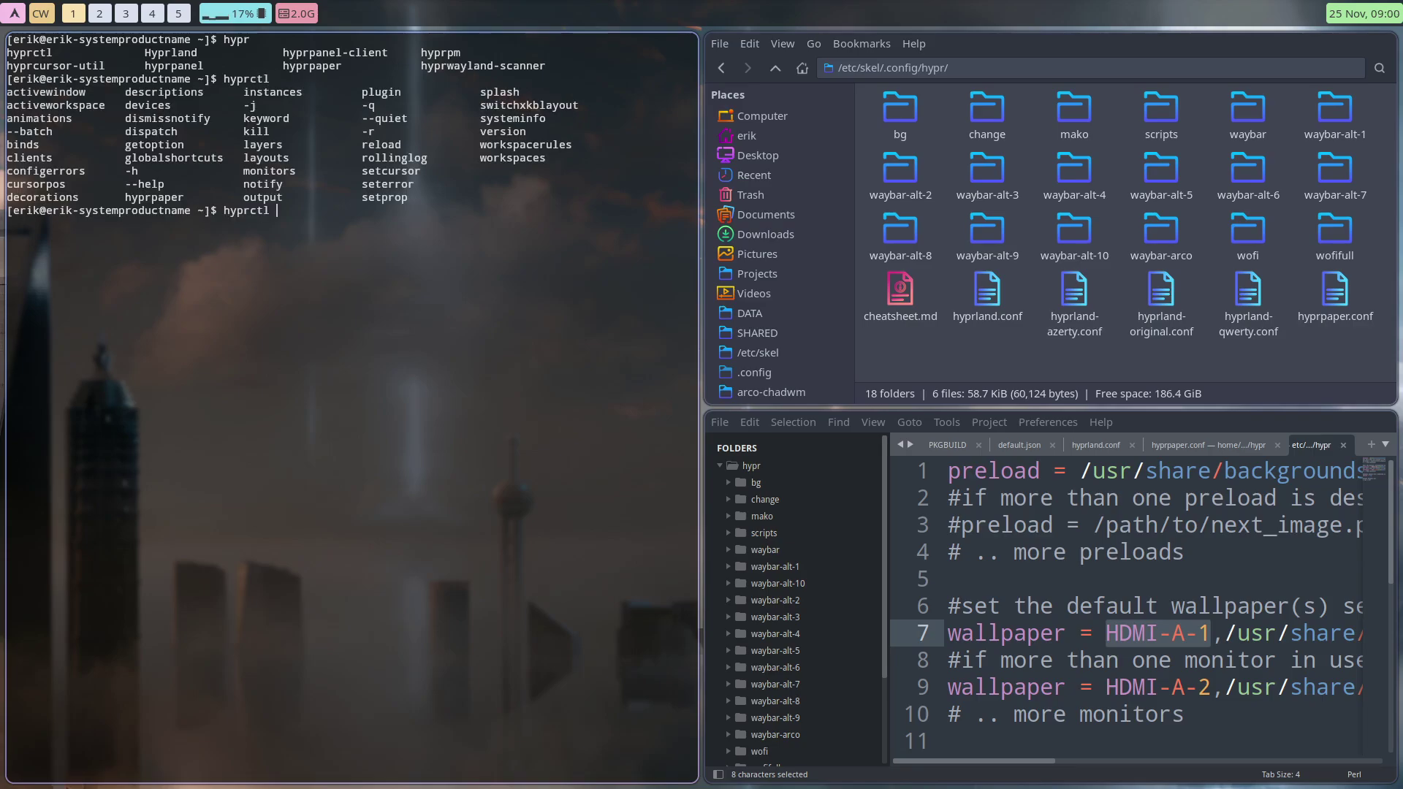
pyautogui.write('monitors')
pyautogui.press('Return')
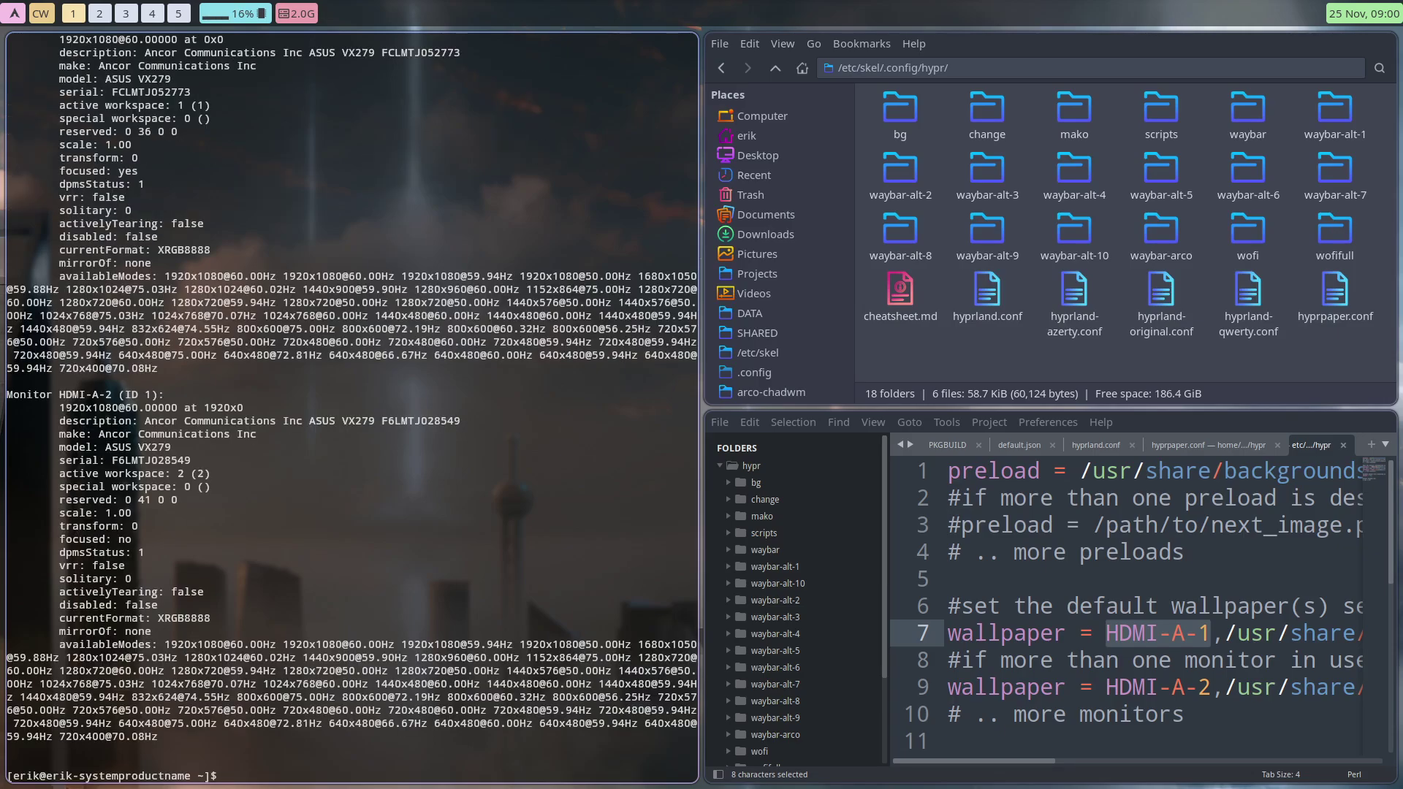
# Select the monitor names HDMI-A-2 and HDMI-A-1 in the output to compare with the config.
pyautogui.doubleClick(77, 393)
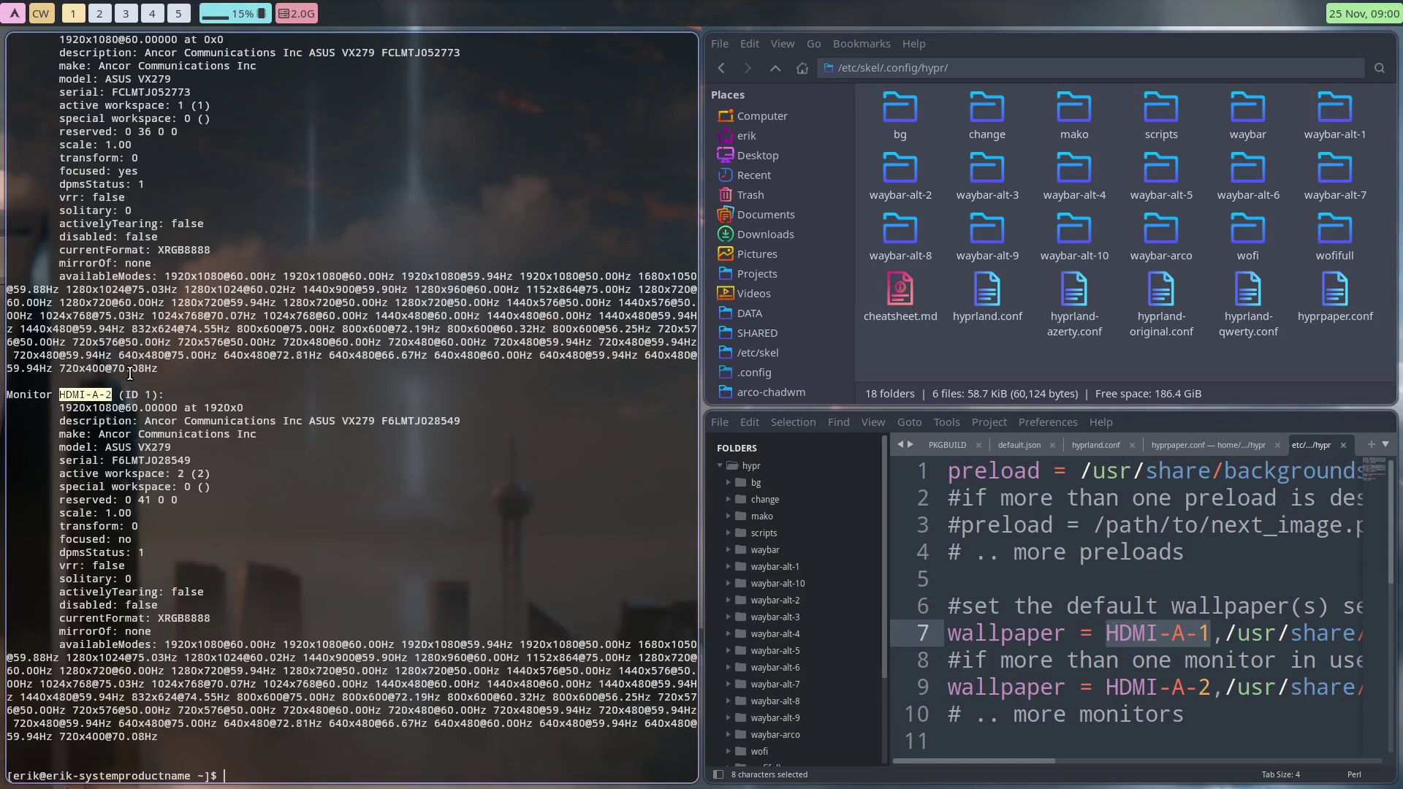
pyautogui.scroll(5, 129, 372)
pyautogui.click(75, 226)
pyautogui.doubleClick(76, 224)
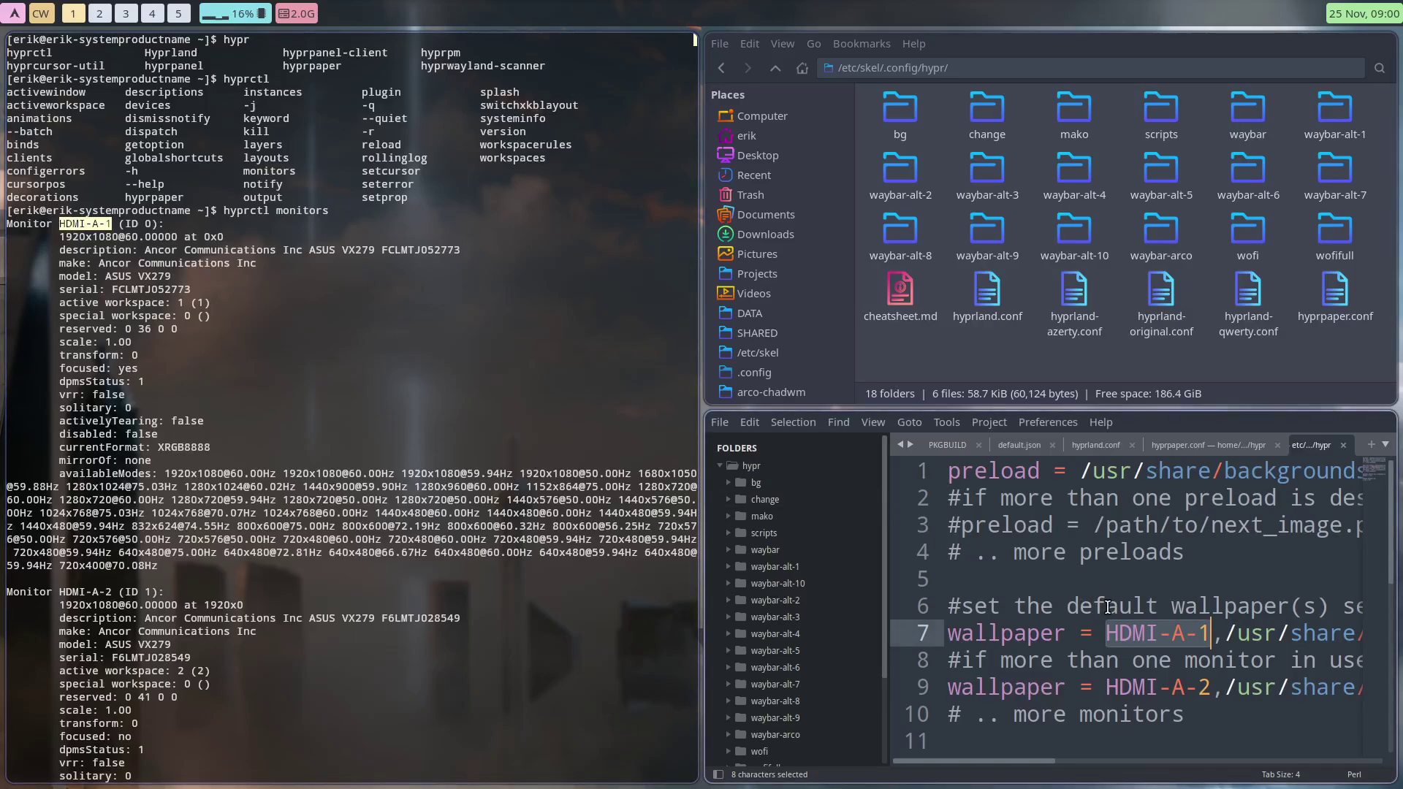
pyautogui.click(1134, 630)
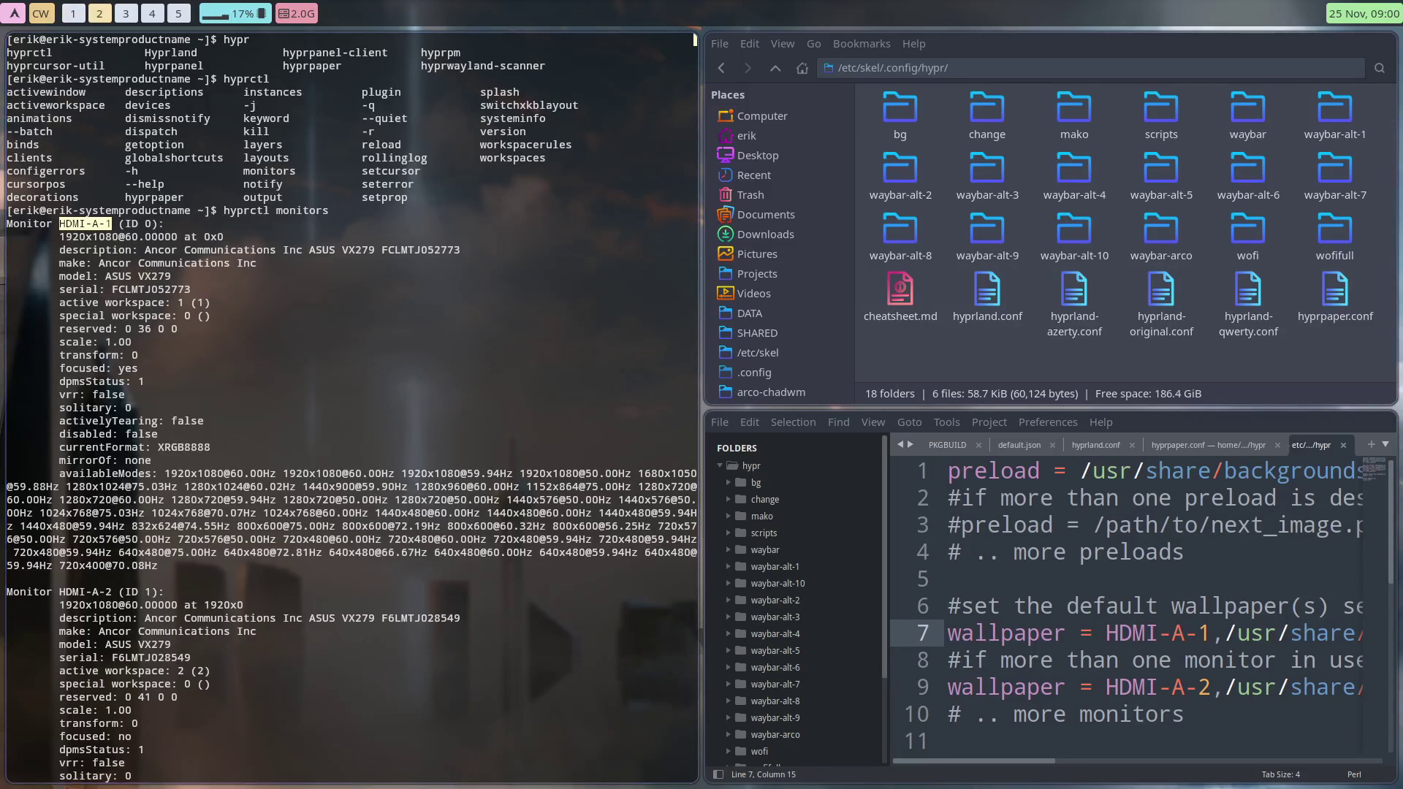
# On workspace 3, read the hyprwm/hyprpaper README, selecting its example hyprpaper.conf lines.
pyautogui.click(124, 14)
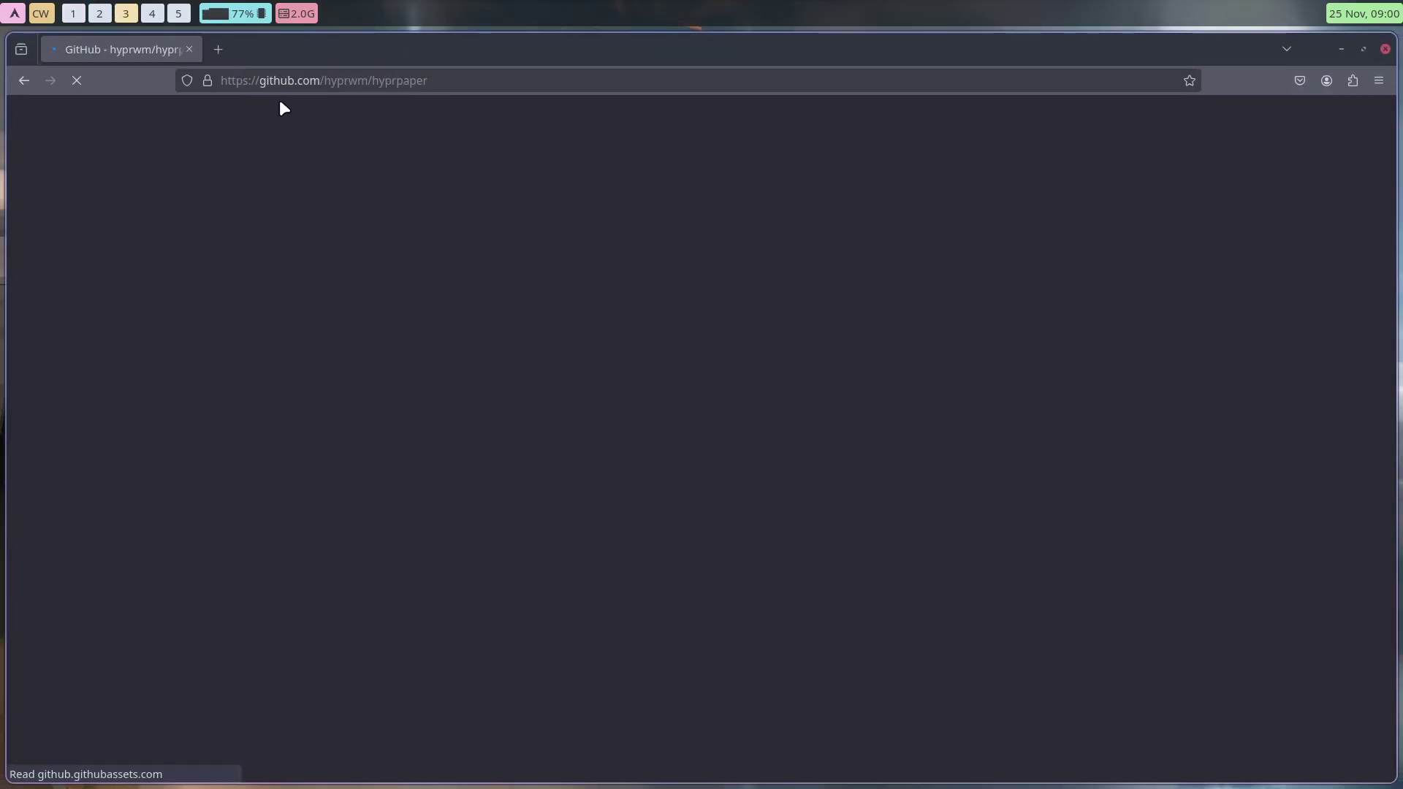
pyautogui.scroll(-15, 168, 493)
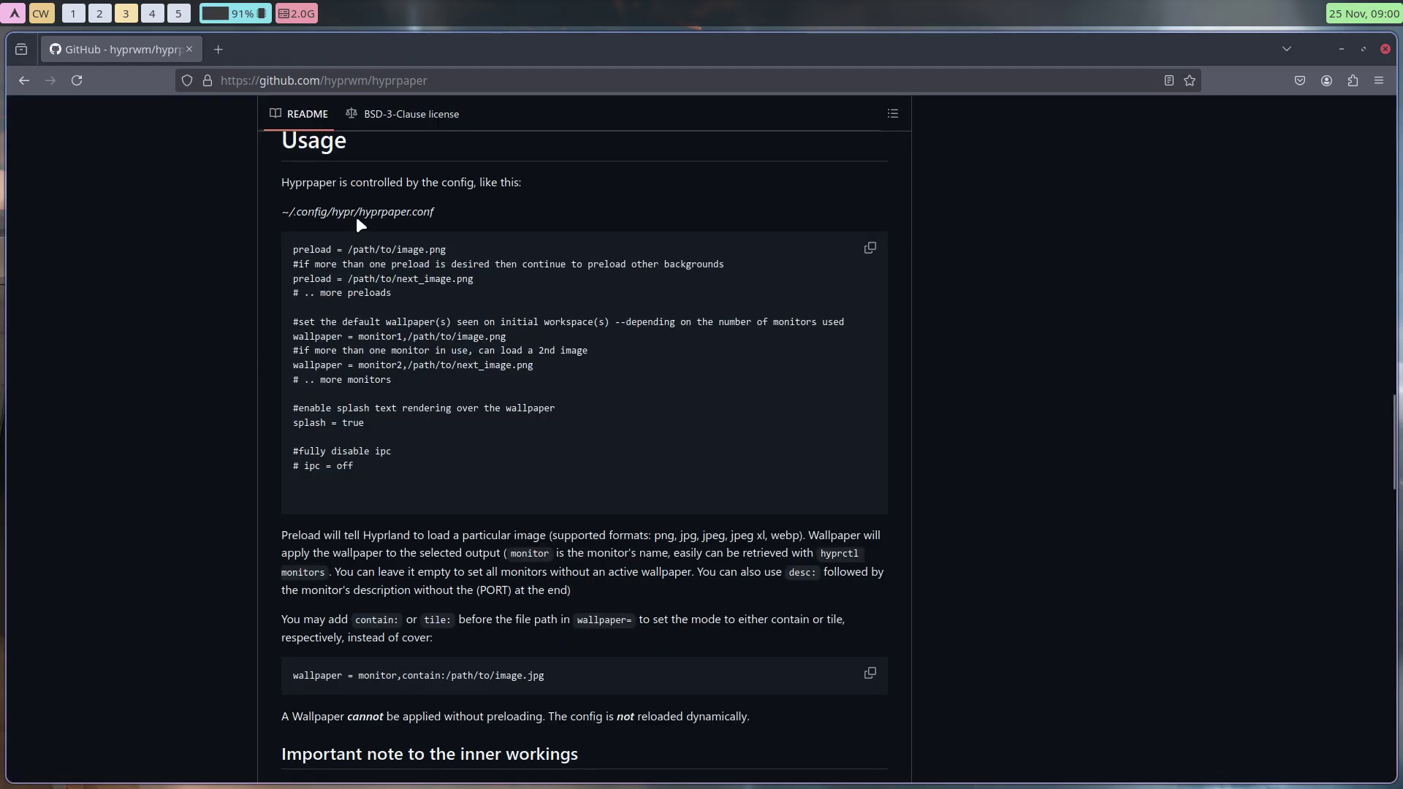
pyautogui.moveTo(379, 469); pyautogui.dragTo(285, 200)
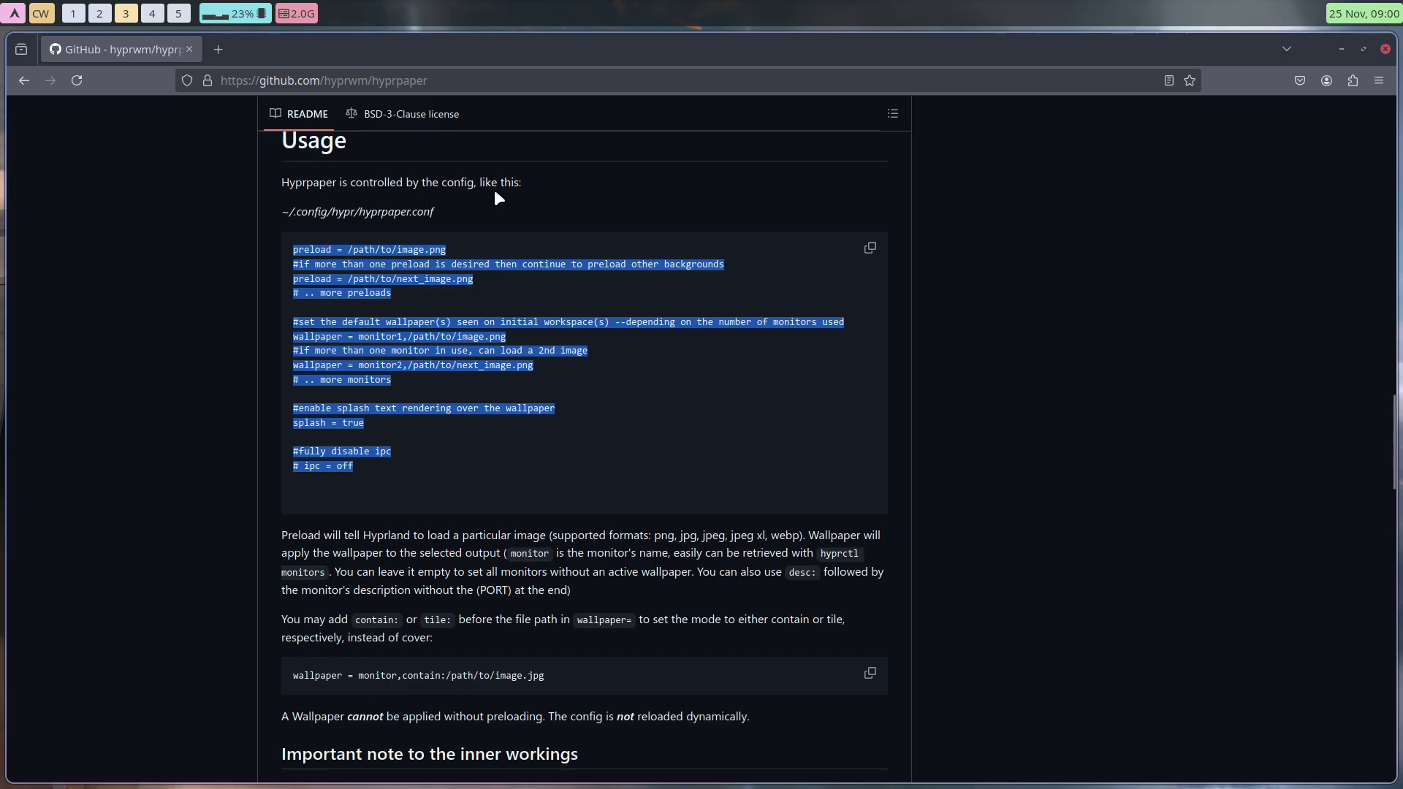
pyautogui.moveTo(355, 212); pyautogui.dragTo(434, 212)
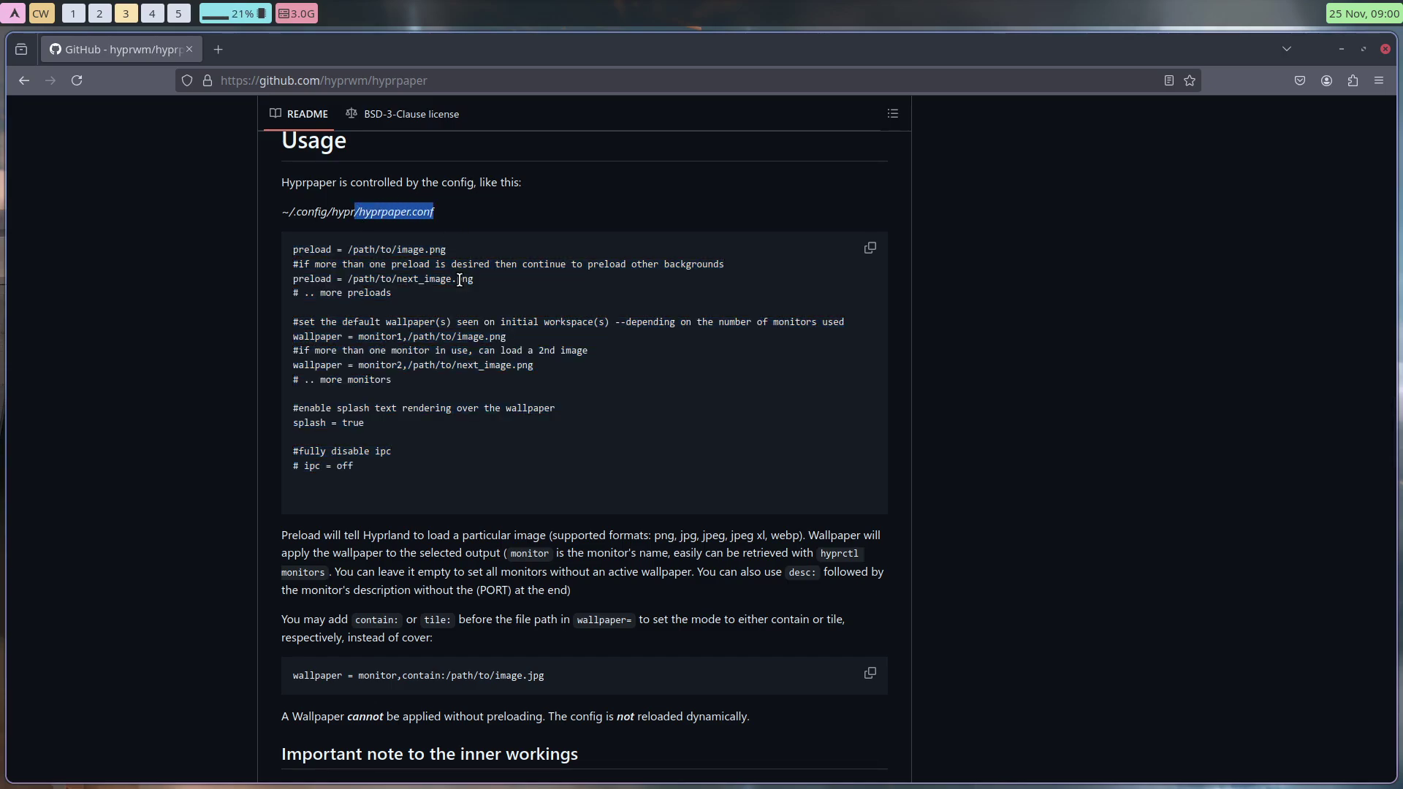
pyautogui.scroll(-7, 459, 280)
pyautogui.scroll(4, 458, 279)
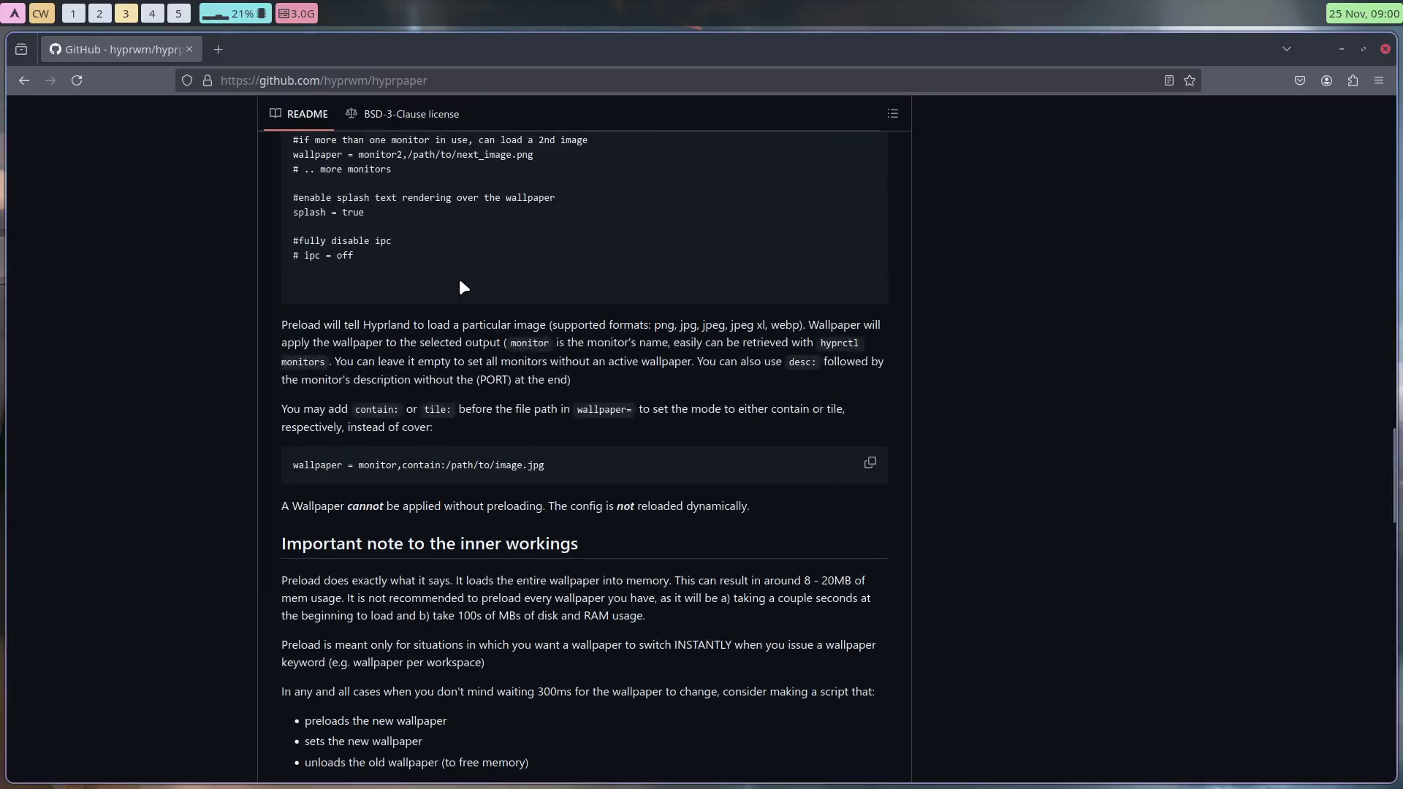
pyautogui.scroll(-5, 459, 287)
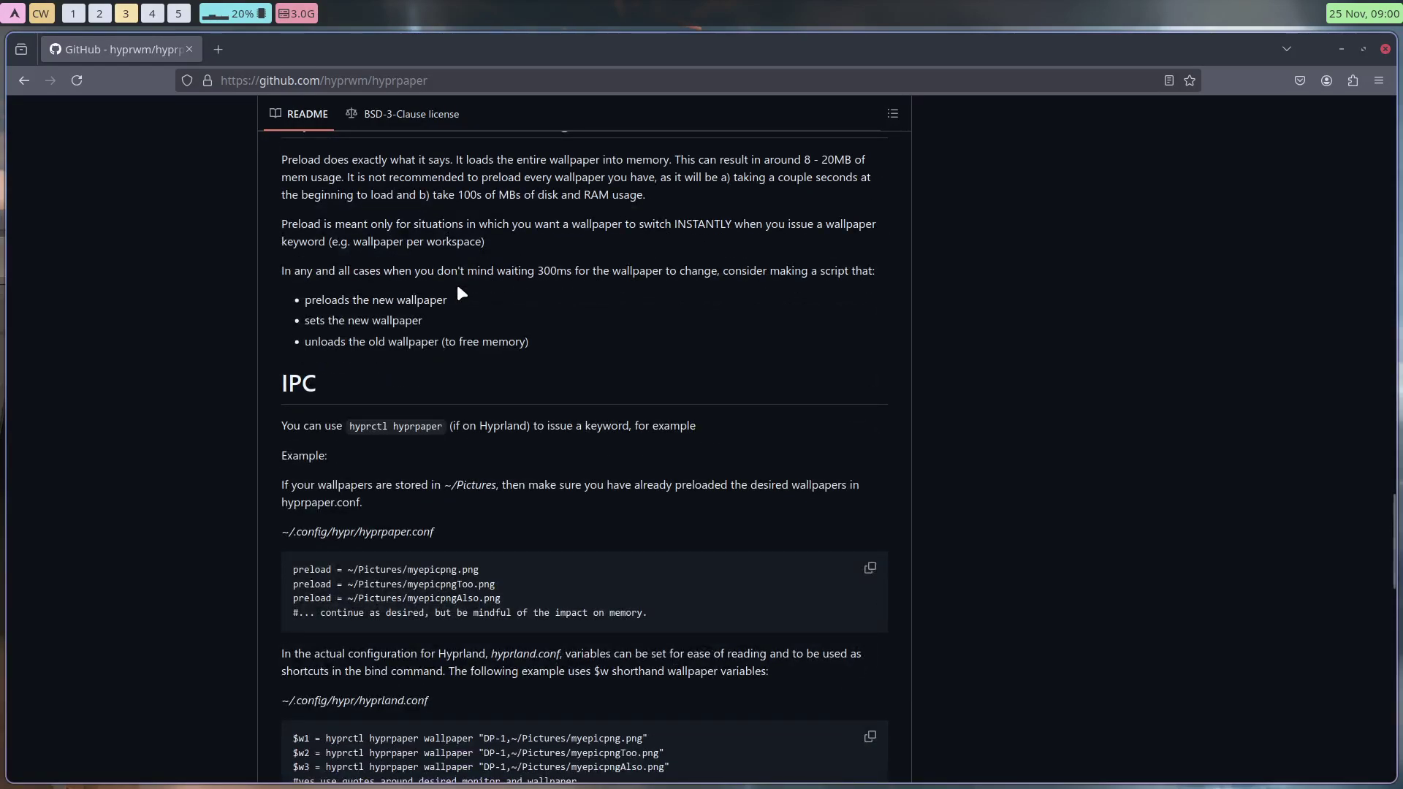
pyautogui.scroll(-5, 458, 292)
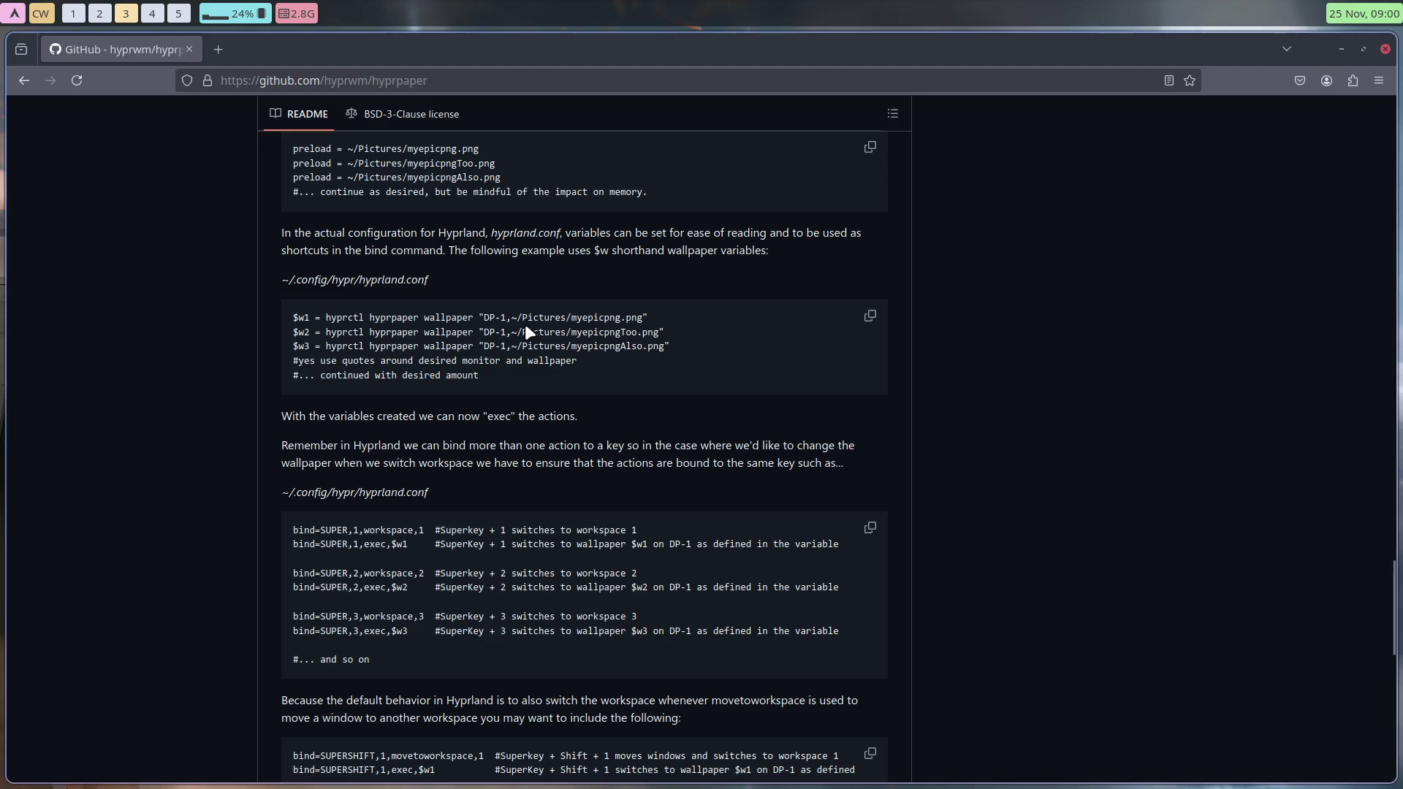
pyautogui.scroll(-10, 521, 569)
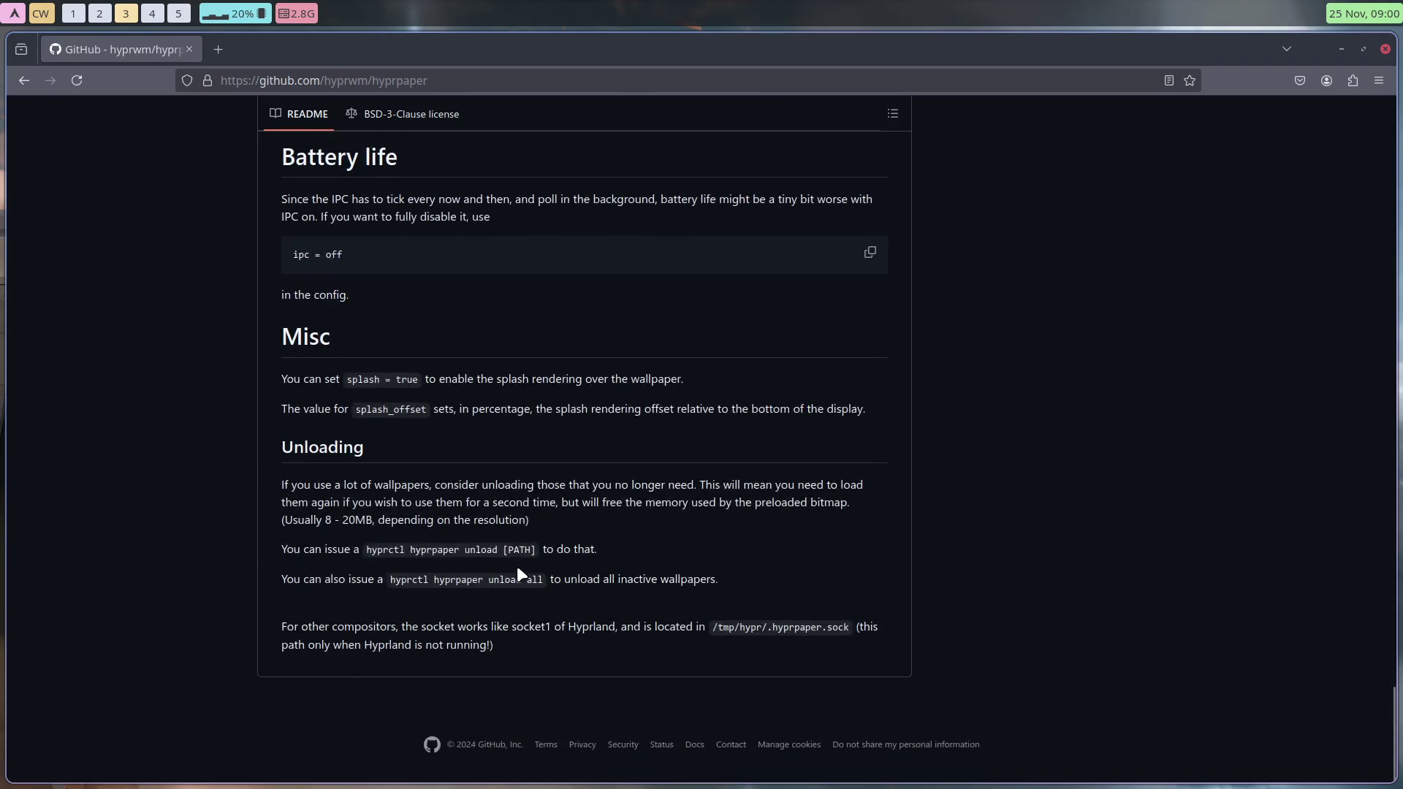
# Close Firefox and the terminal, then drag hyprland.conf into Sublime Text to open it.
pyautogui.press('super+q')
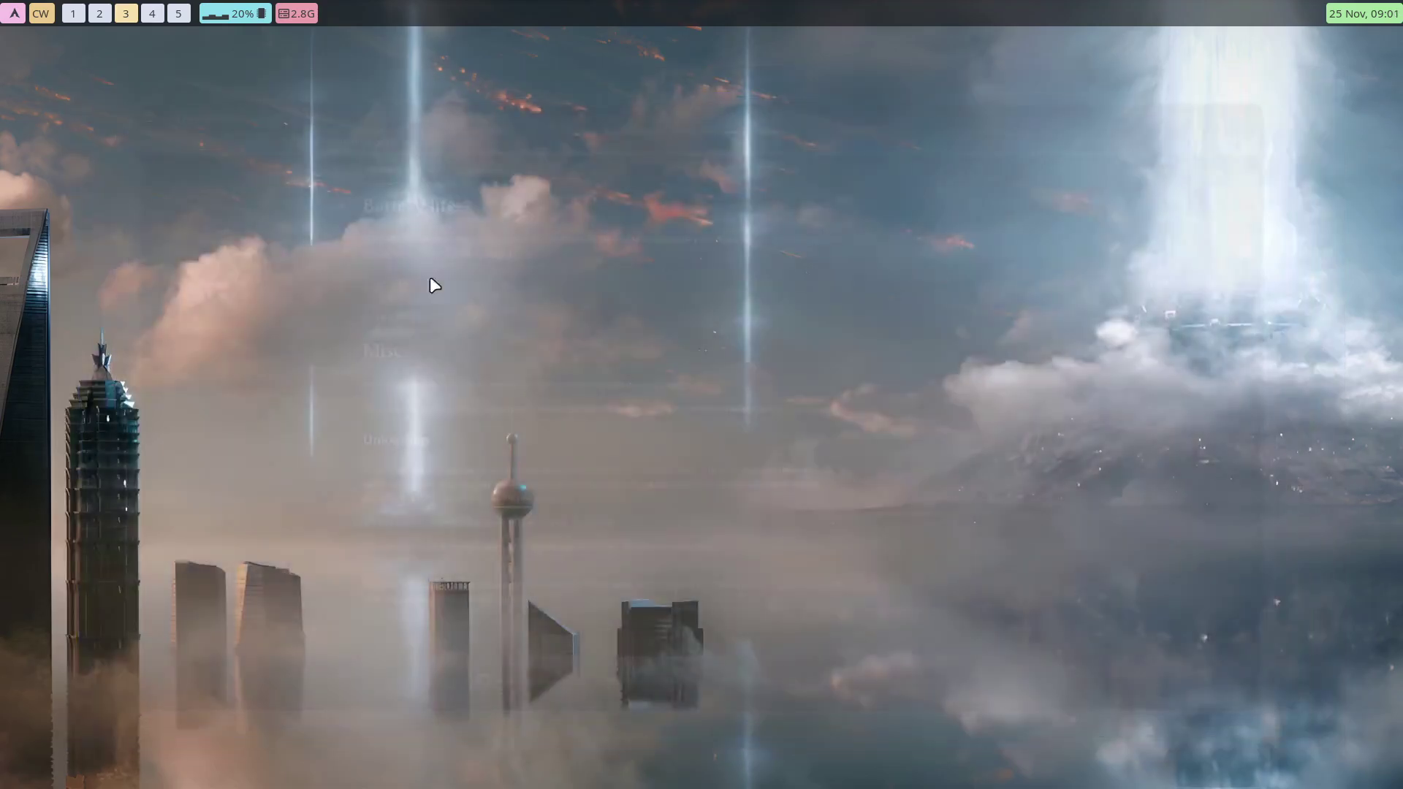
pyautogui.click(73, 13)
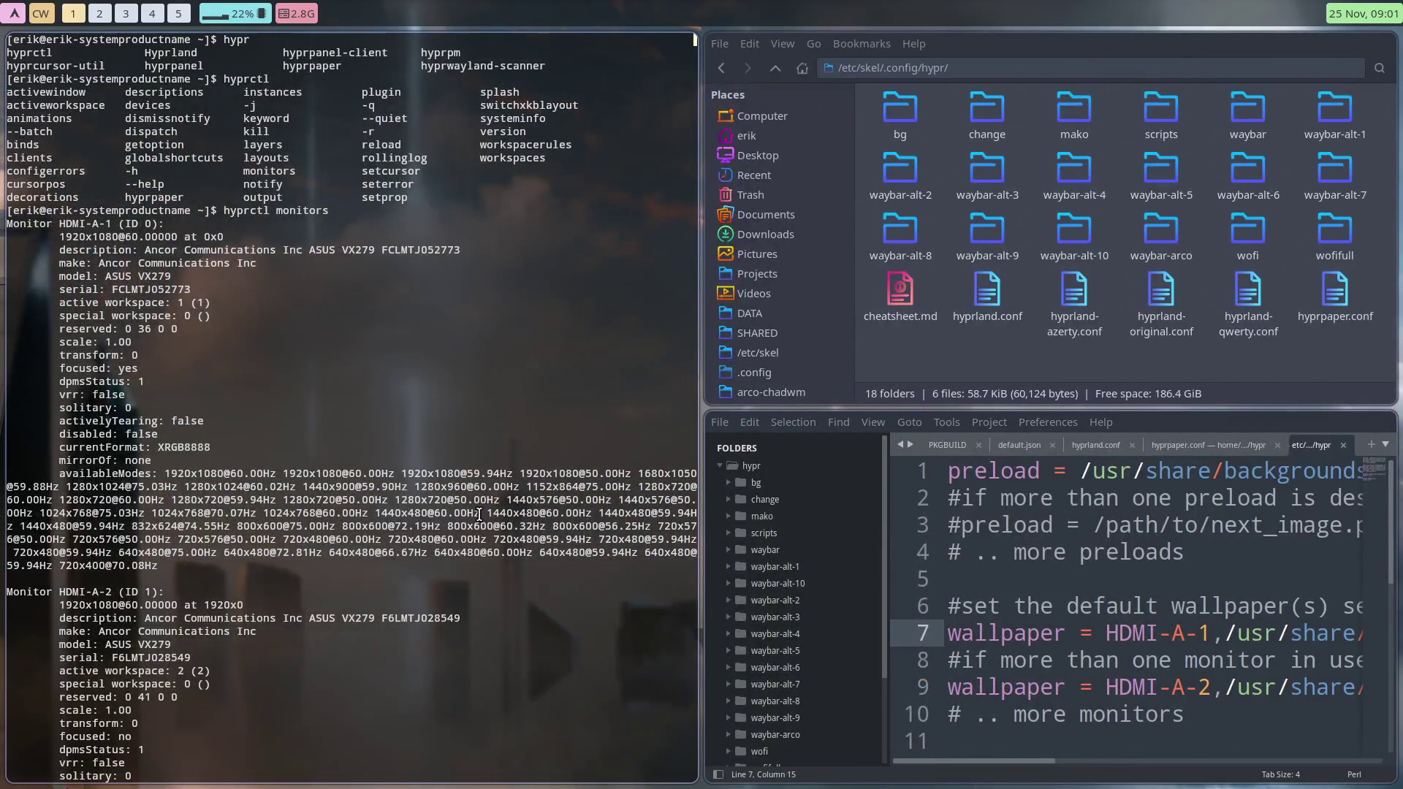
pyautogui.press('super+q')
pyautogui.click(647, 296)
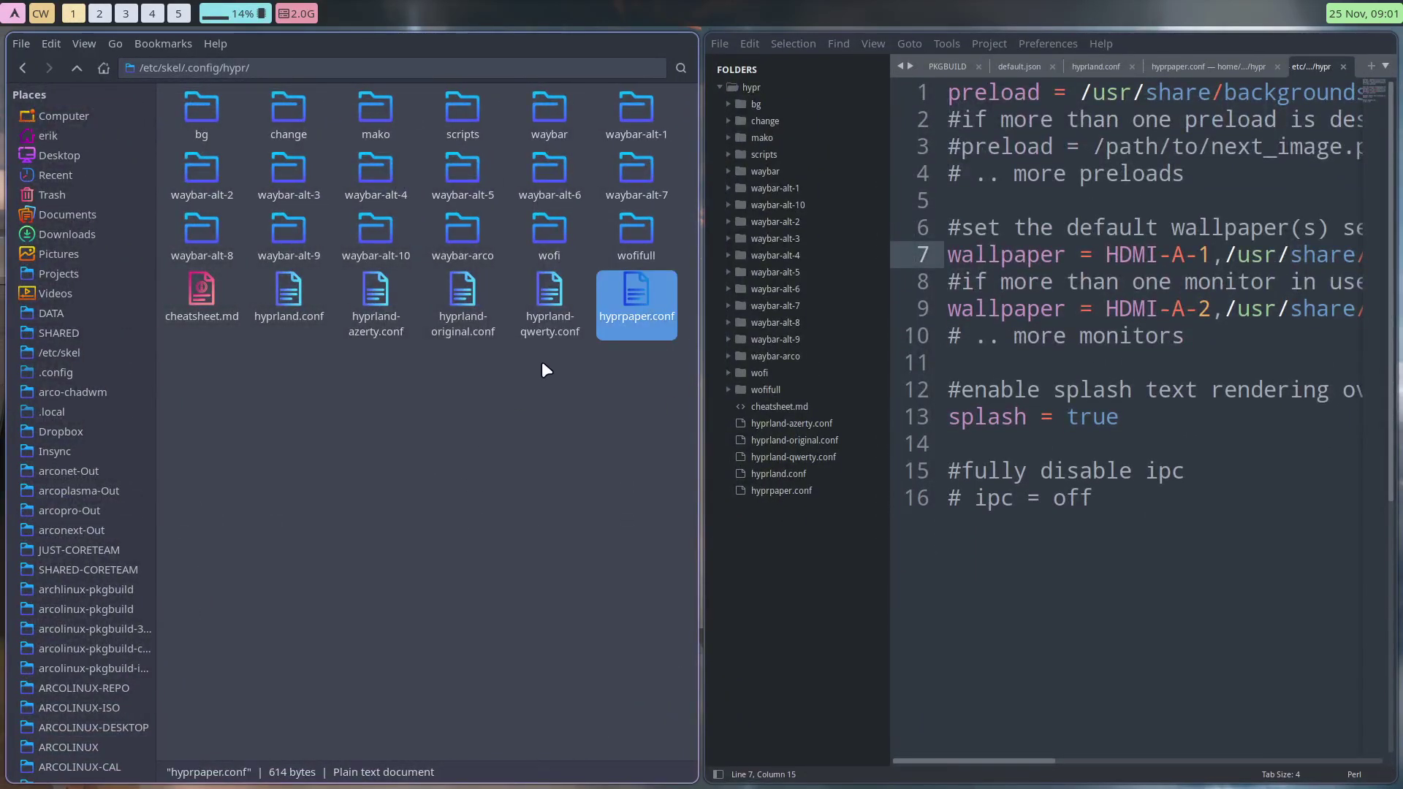
pyautogui.moveTo(272, 292); pyautogui.dragTo(1089, 419)
# In fullscreen, uncomment the hyprpaper exec-once line on line 62.
pyautogui.scroll(-20, 1088, 419)
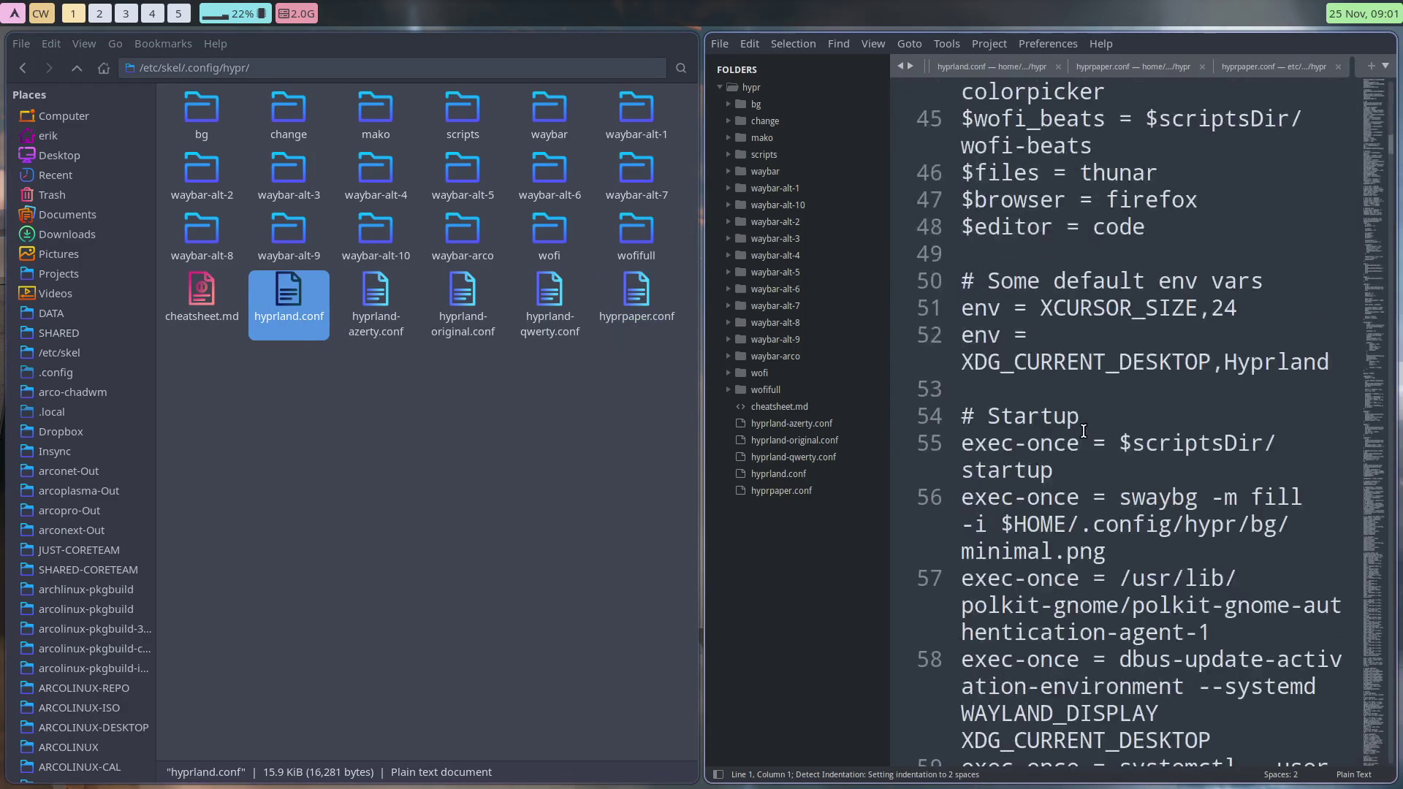
pyautogui.scroll(-1, 1083, 431)
pyautogui.press('super+f')
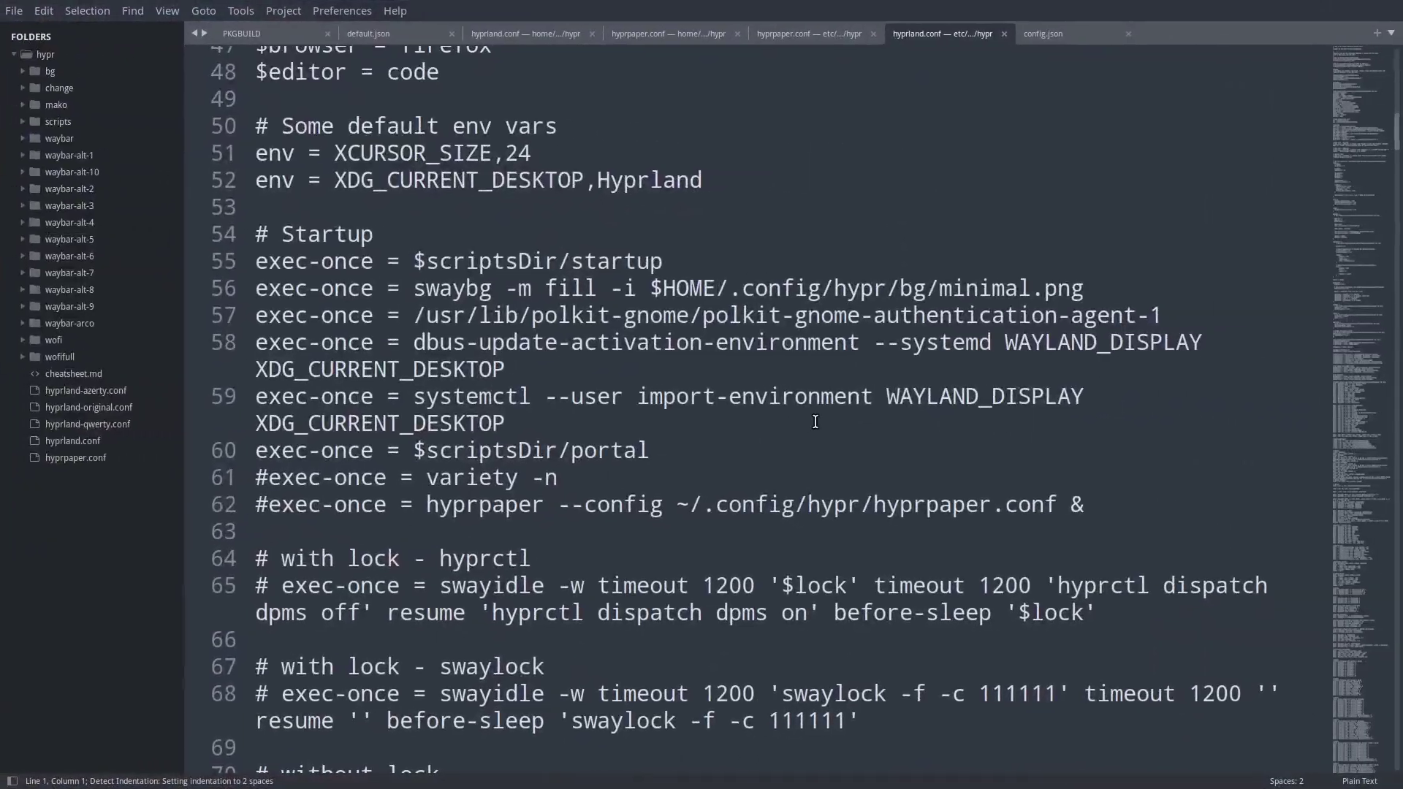
pyautogui.scroll(-9, 736, 439)
pyautogui.scroll(7, 736, 439)
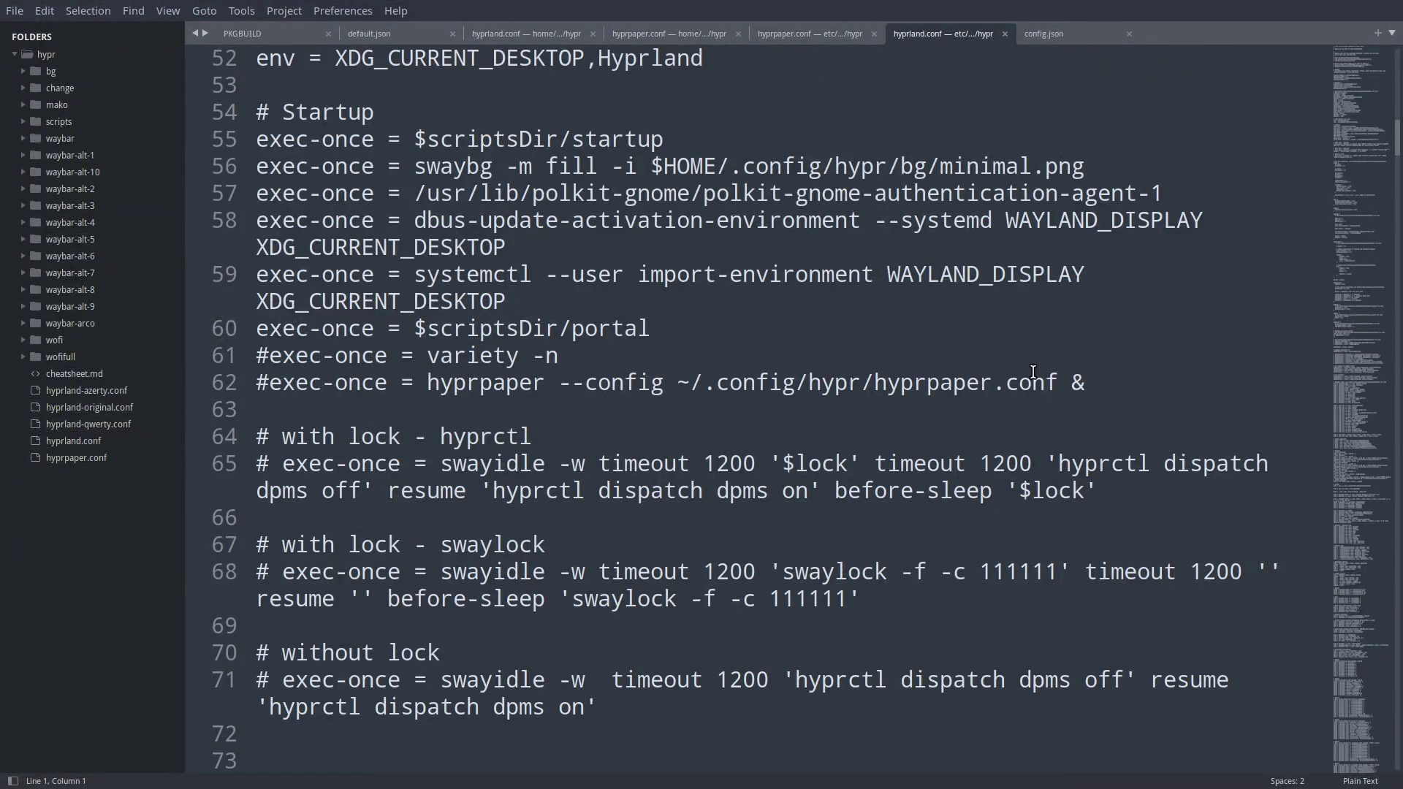
pyautogui.click(1109, 381)
pyautogui.moveTo(1109, 381); pyautogui.dragTo(258, 388)
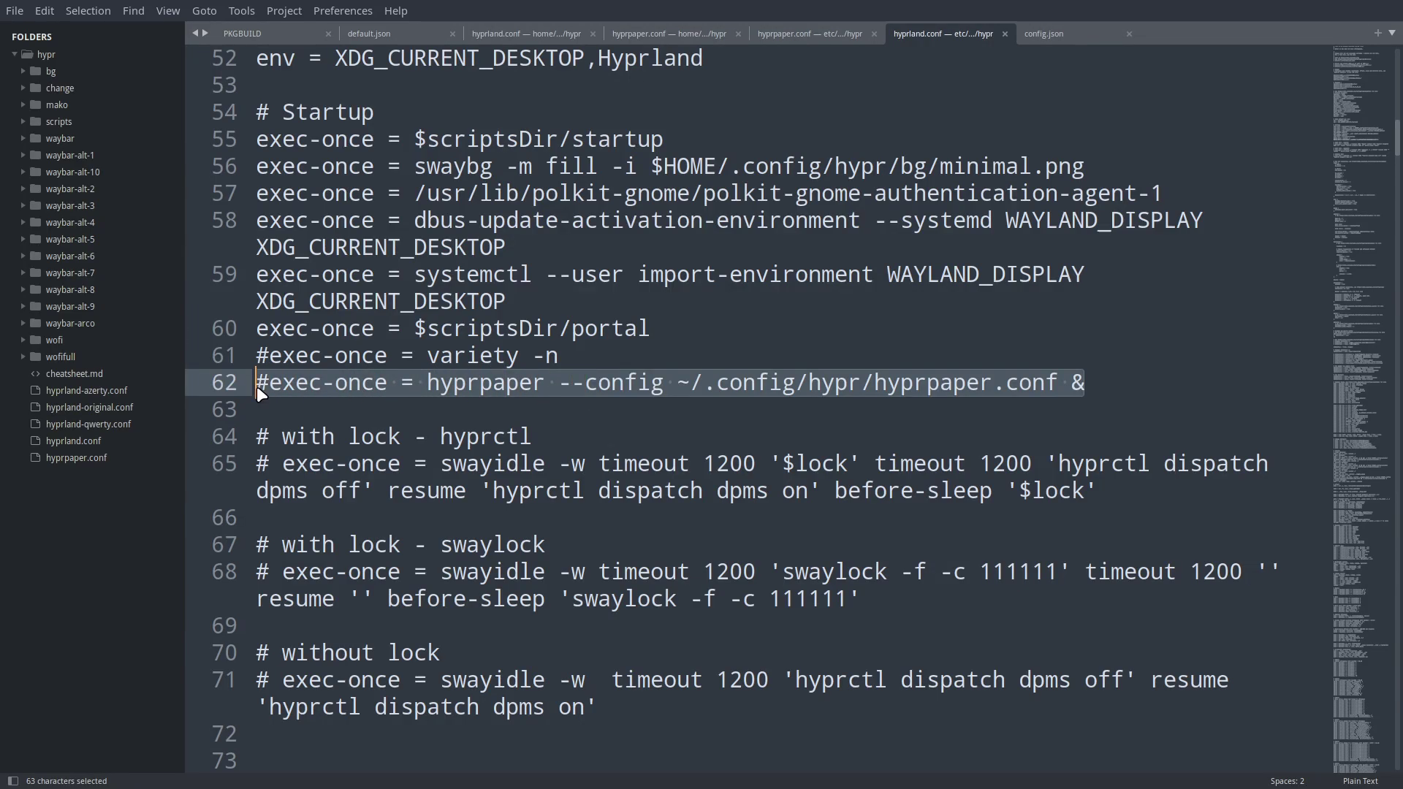
pyautogui.click(268, 384)
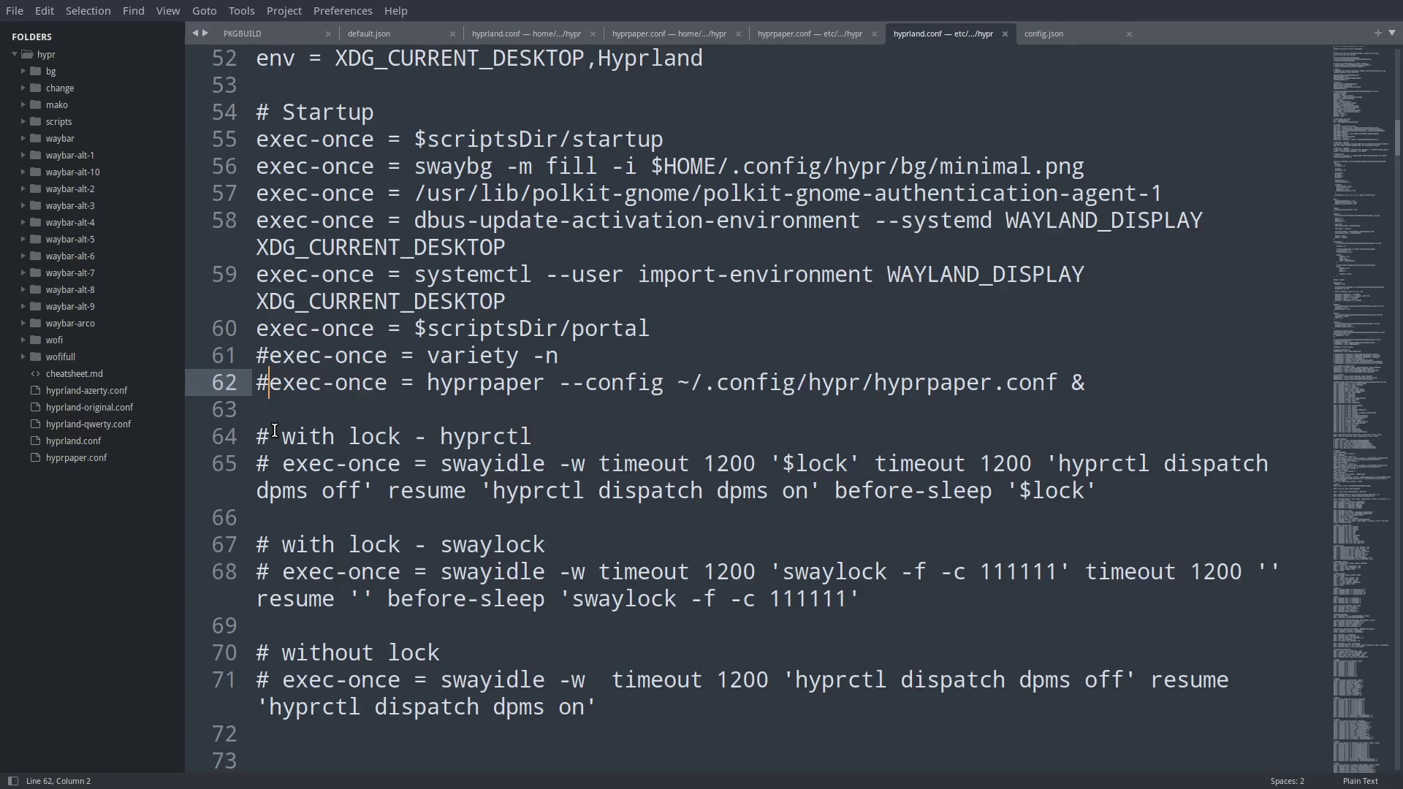
pyautogui.press('BackSpace')
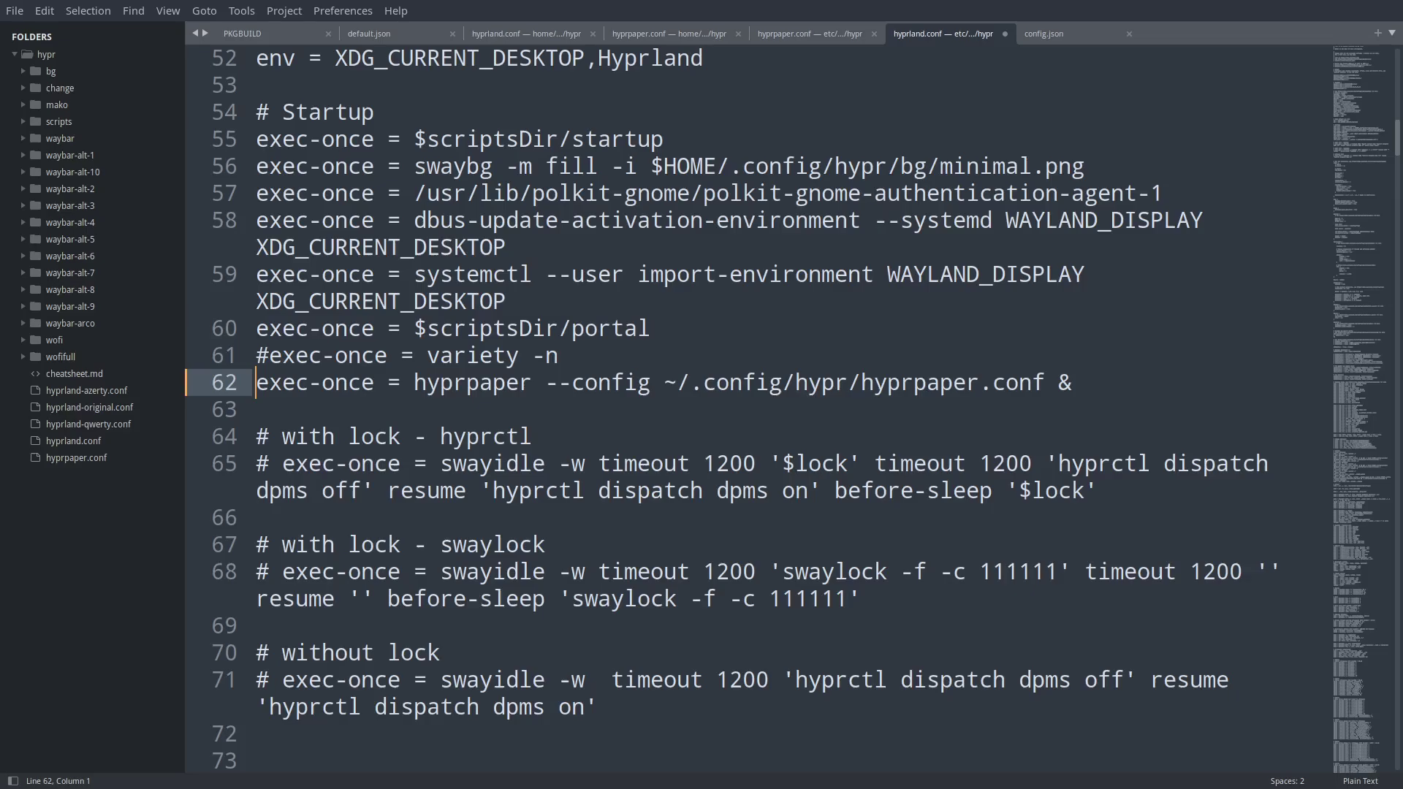
# Re-comment the hyprpaper line and enable 'exec-once = variety -n' on line 61.
pyautogui.write('#')
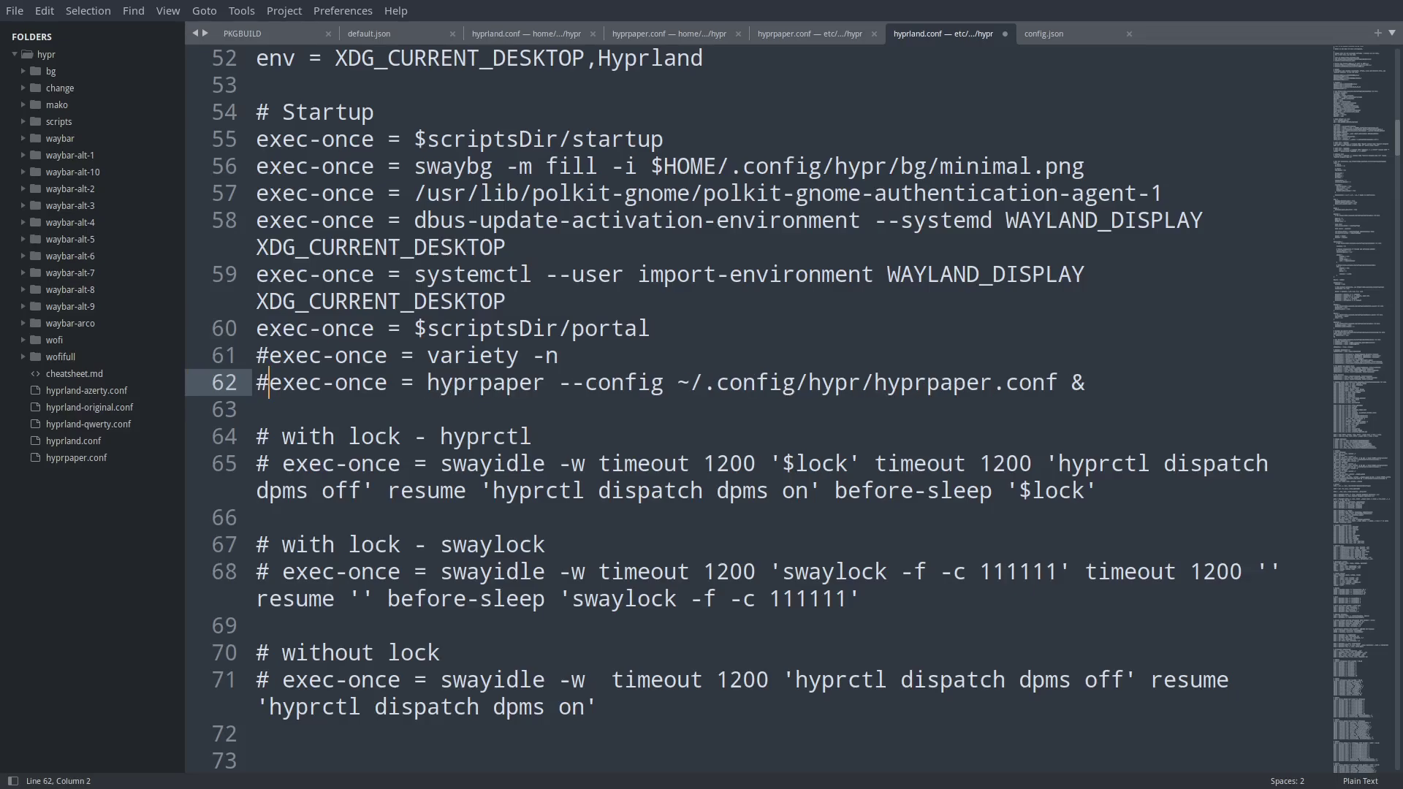
pyautogui.press('Up')
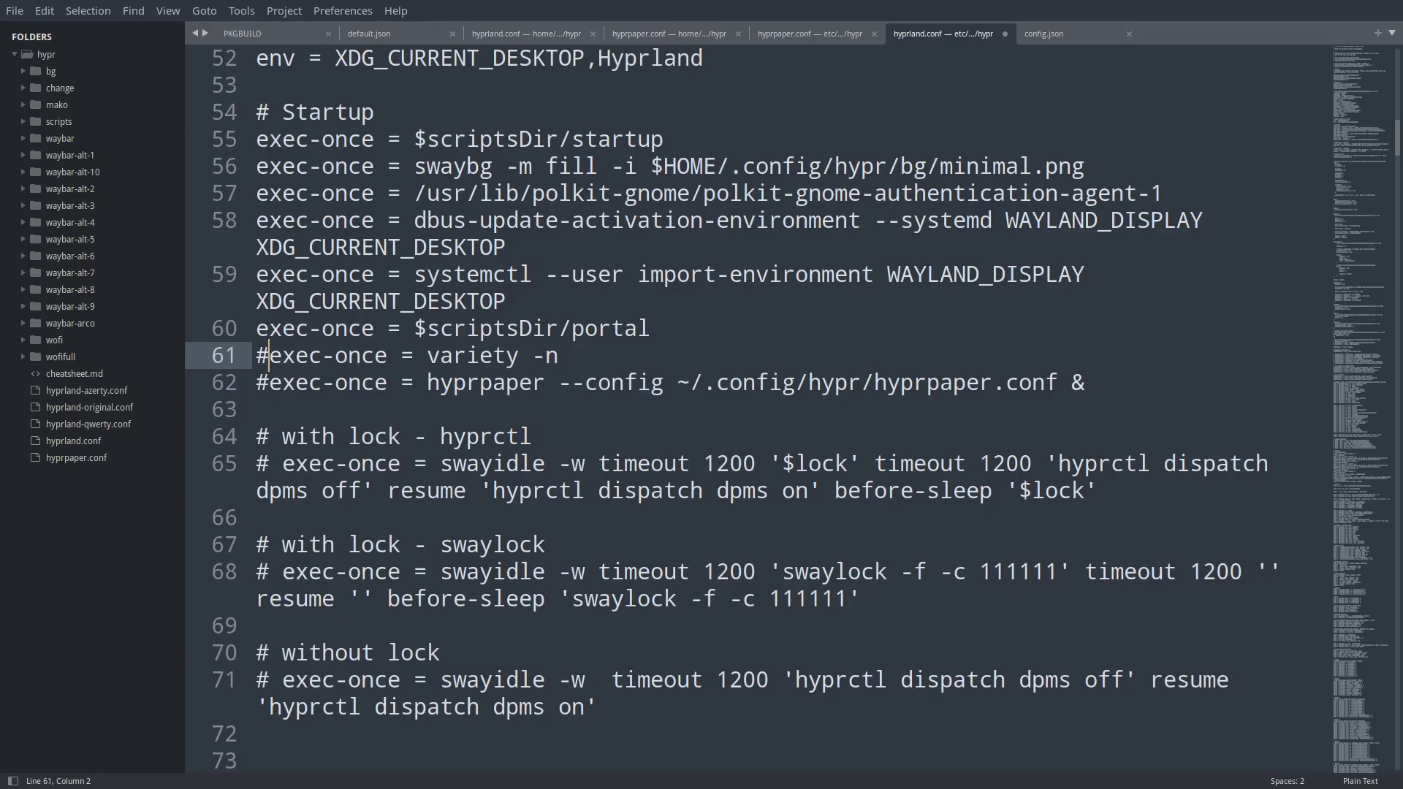
pyautogui.press('BackSpace')
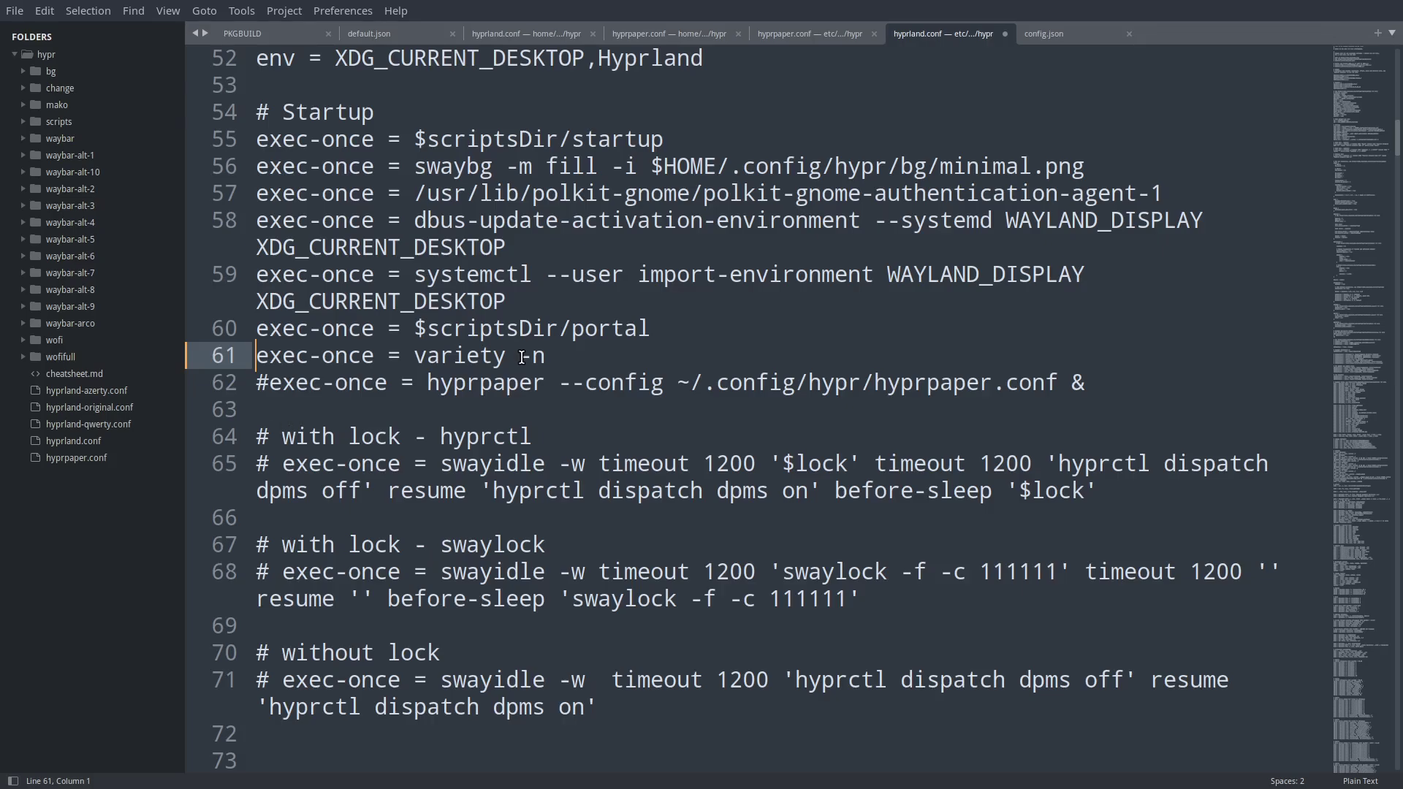
pyautogui.click(532, 355)
# Exit fullscreen so Sublime Text tiles beside Thunar showing the hypr folder.
pyautogui.press('super+shift+Return')
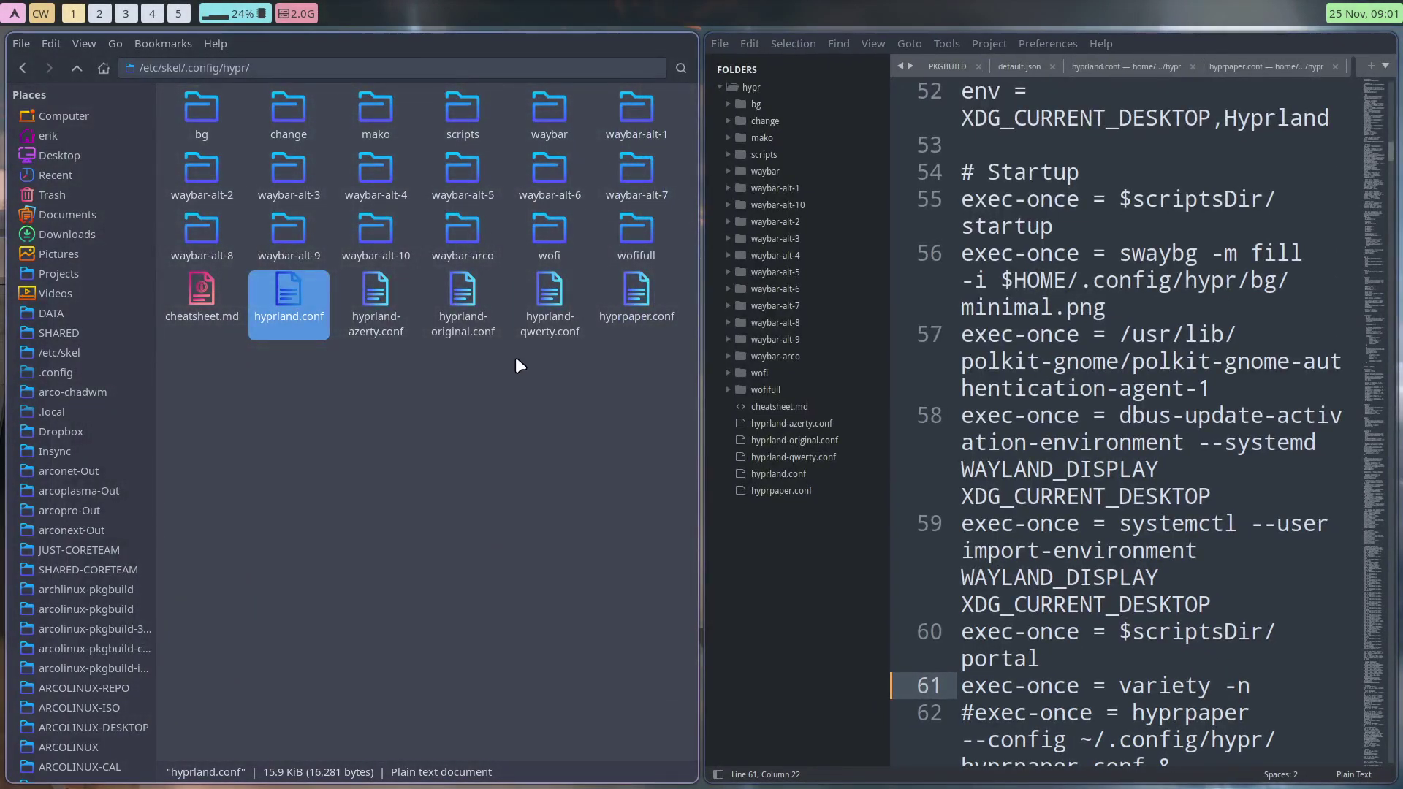